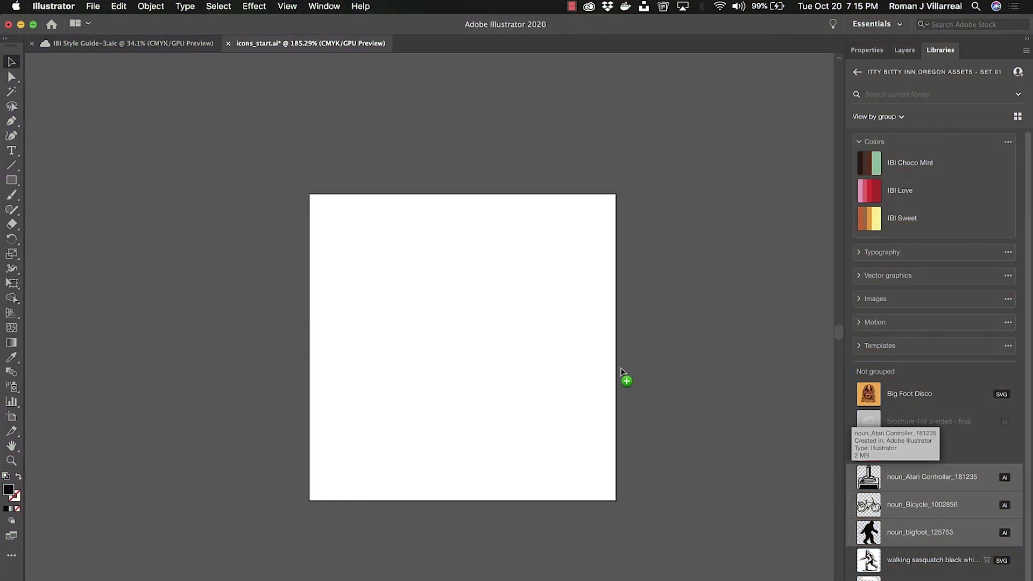
Place the Atari controller, bicycle and bigfoot library icons onto the artboard.
drag(872, 478, 443, 286)
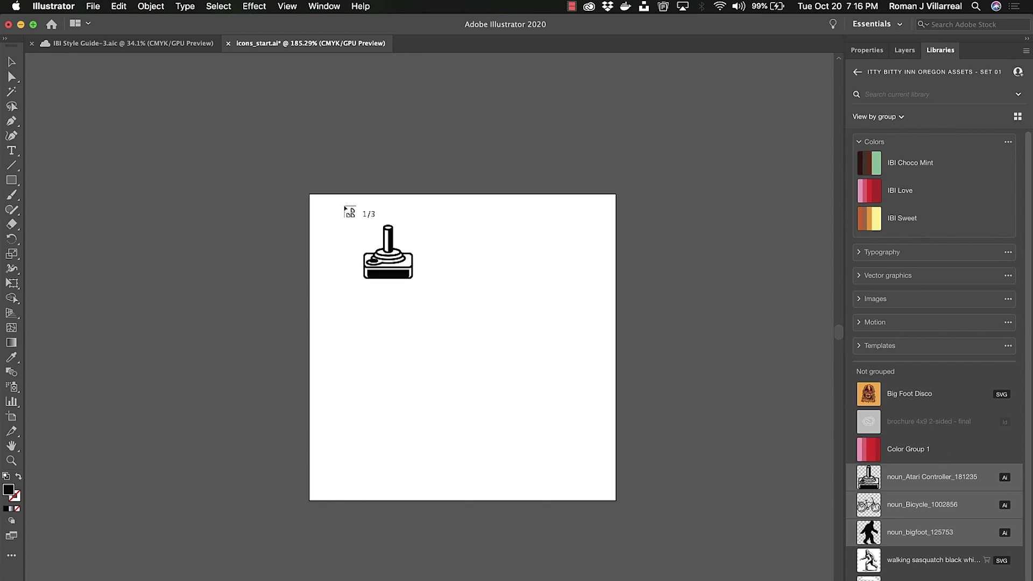
click(345, 209)
click(345, 208)
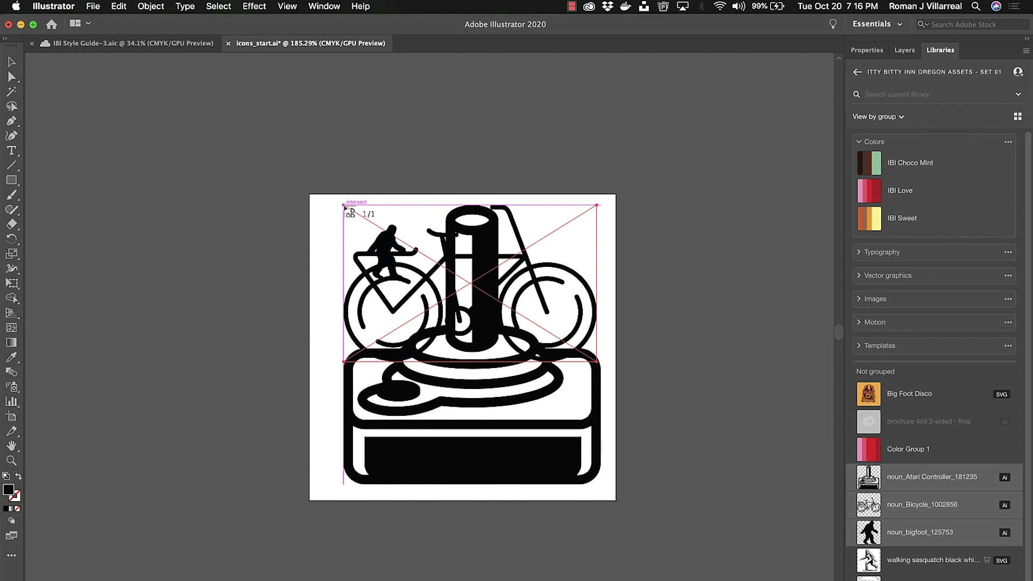
click(345, 208)
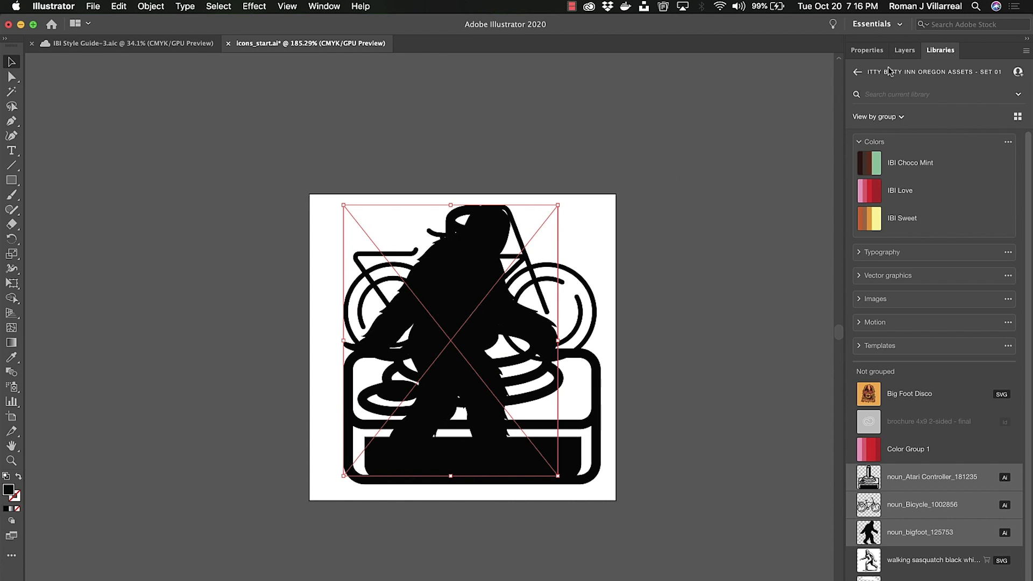
Release Layer 1's icons into separate layers using Release to Layers (Sequence).
click(905, 50)
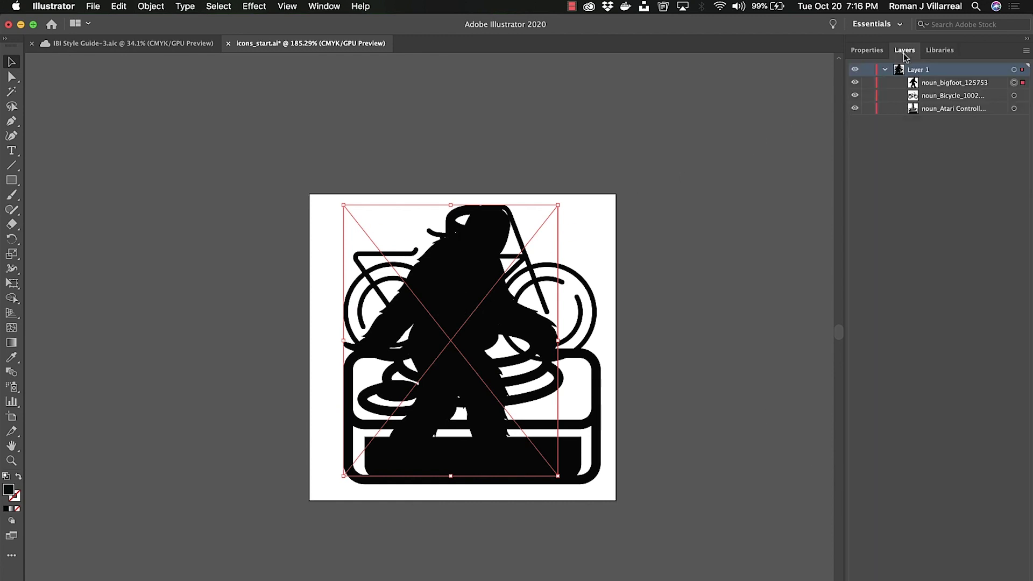
click(928, 84)
shift+click(929, 109)
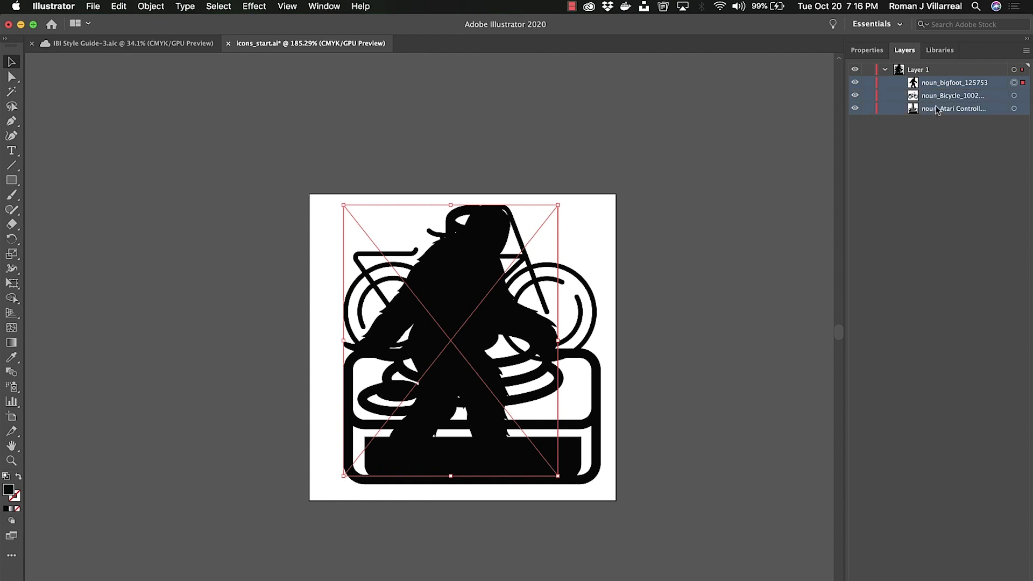
click(920, 72)
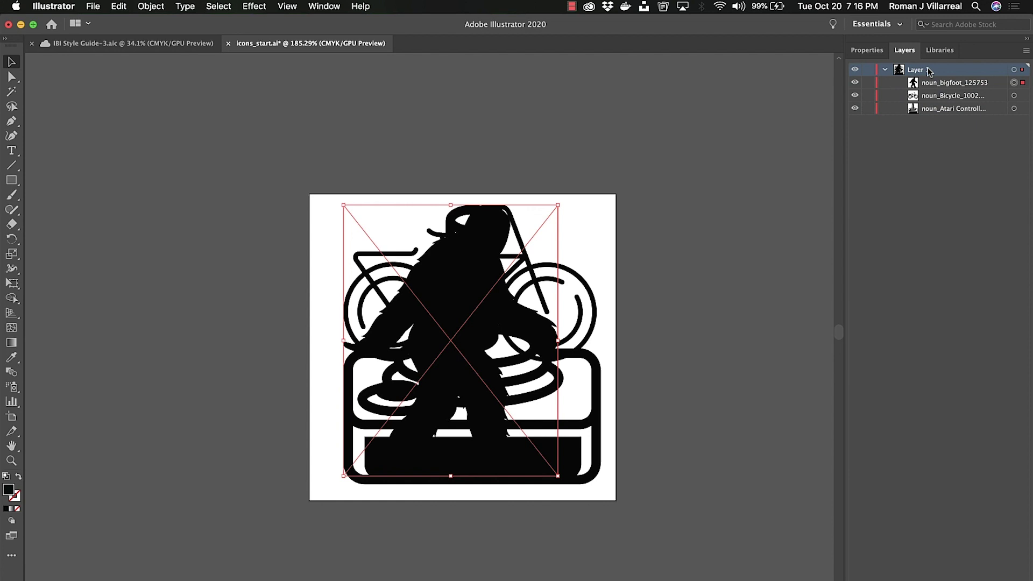
click(1026, 50)
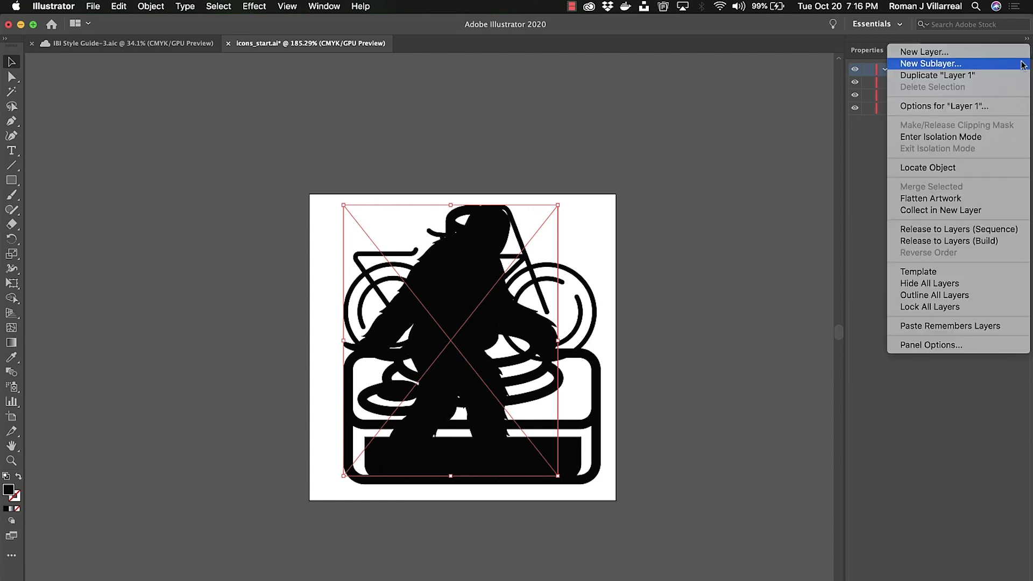
click(972, 232)
Move Layers 2–4 to the top level and put the empty Layer 1 at the bottom.
click(933, 84)
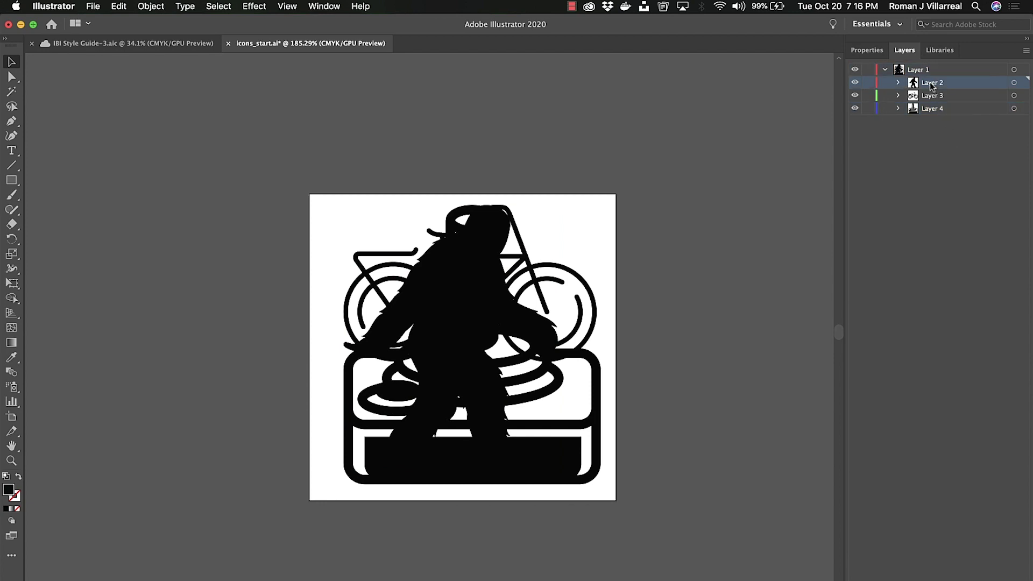
shift+click(932, 108)
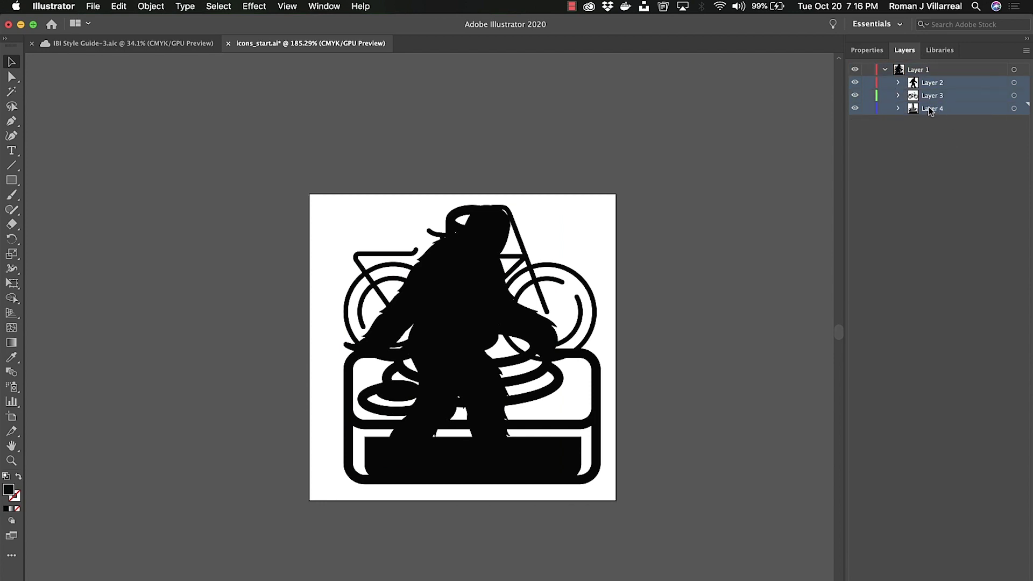
drag(930, 111, 934, 191)
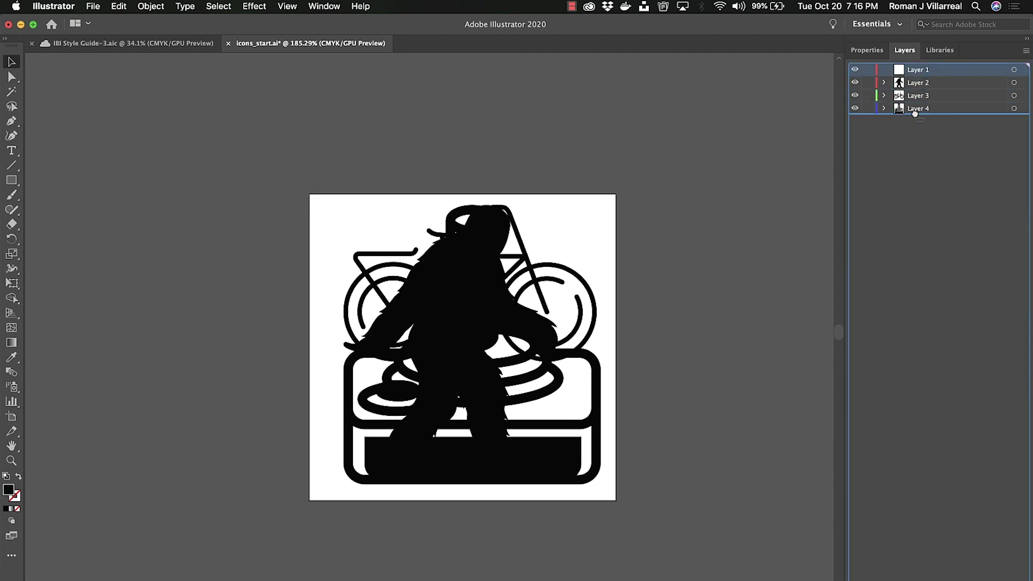
drag(917, 74, 917, 118)
Rename Layer 2 to 'bigfoot' and Layer 3 to 'bike'.
click(918, 76)
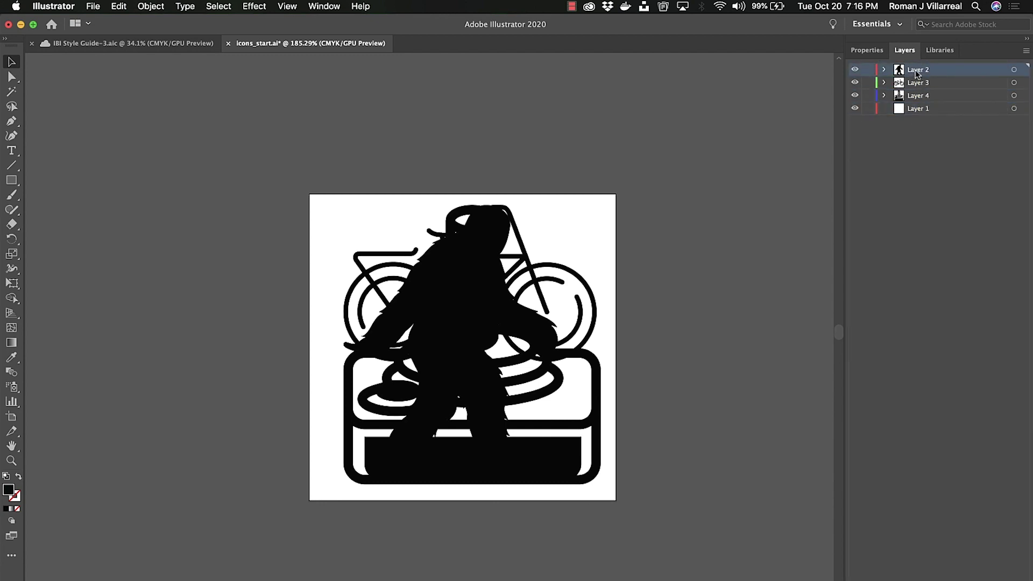
double_click(916, 74)
text(big)
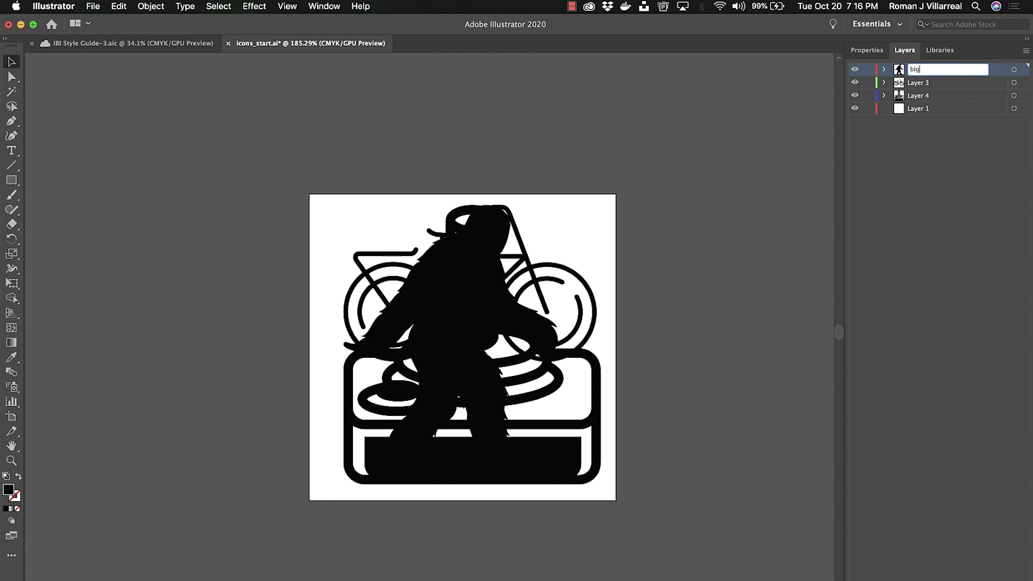
text(foot)
key(Return)
double_click(917, 83)
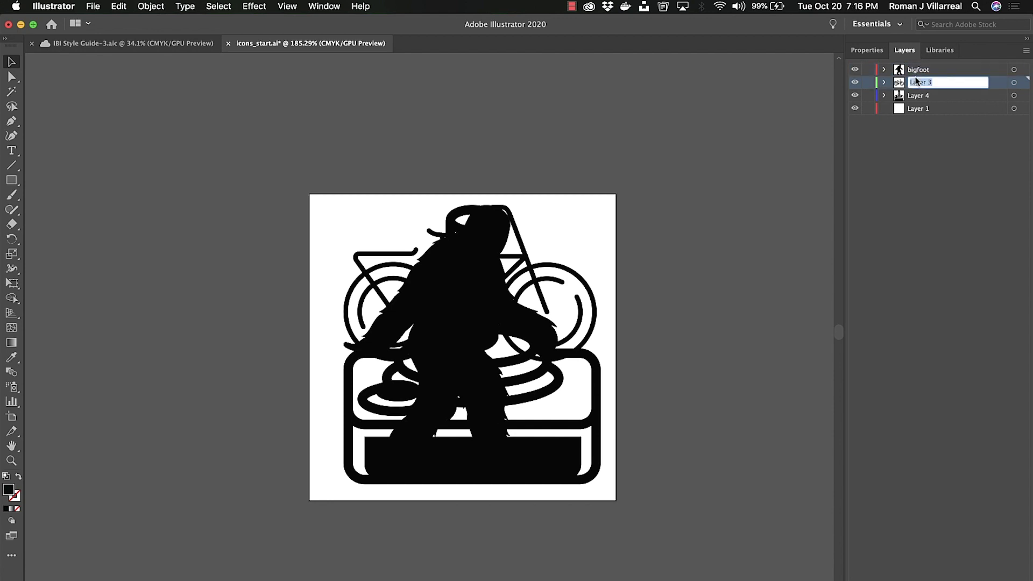
text(bik)
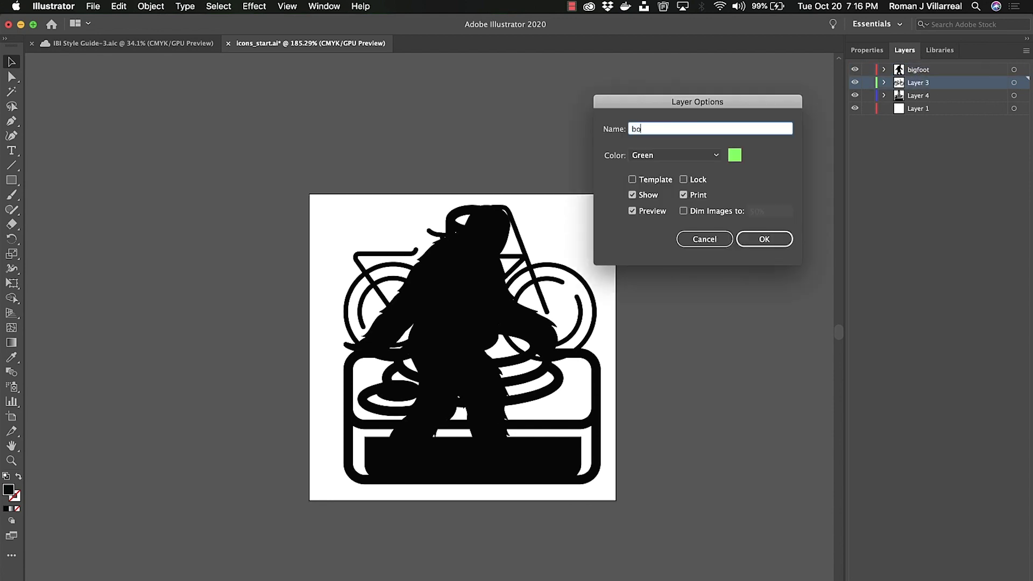
text(e)
key(Return)
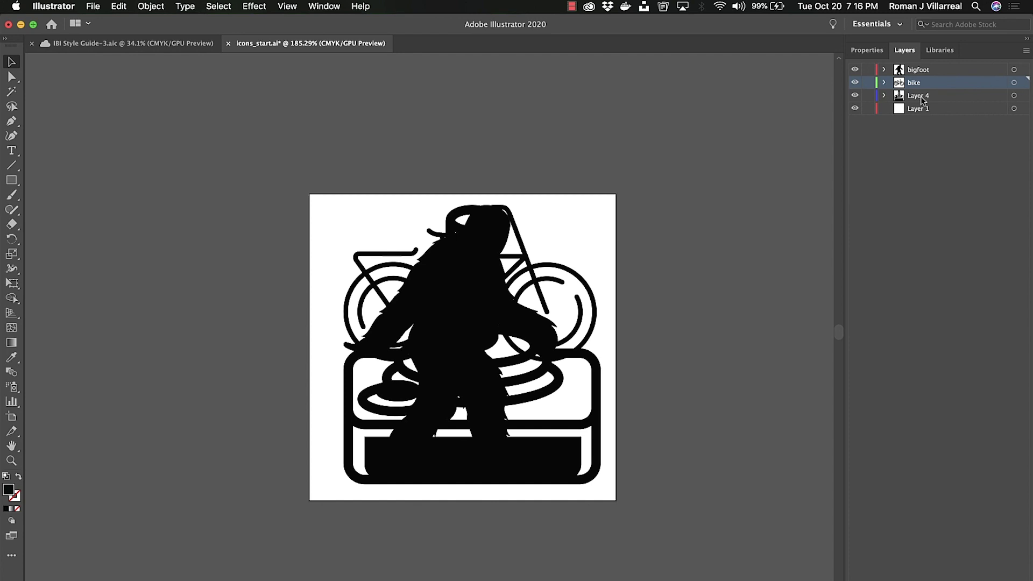
Add all the artboard artwork to the library as Artwork 1.
click(939, 50)
drag(688, 198, 347, 505)
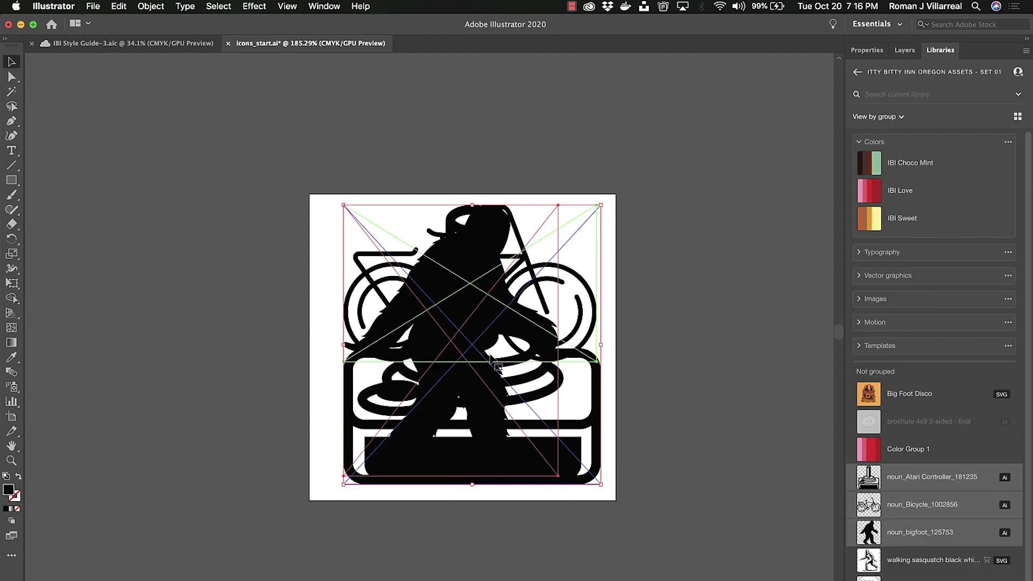
mouse_move(487, 334)
mouse_down()
mouse_move(877, 447)
mouse_move(892, 443)
mouse_up()
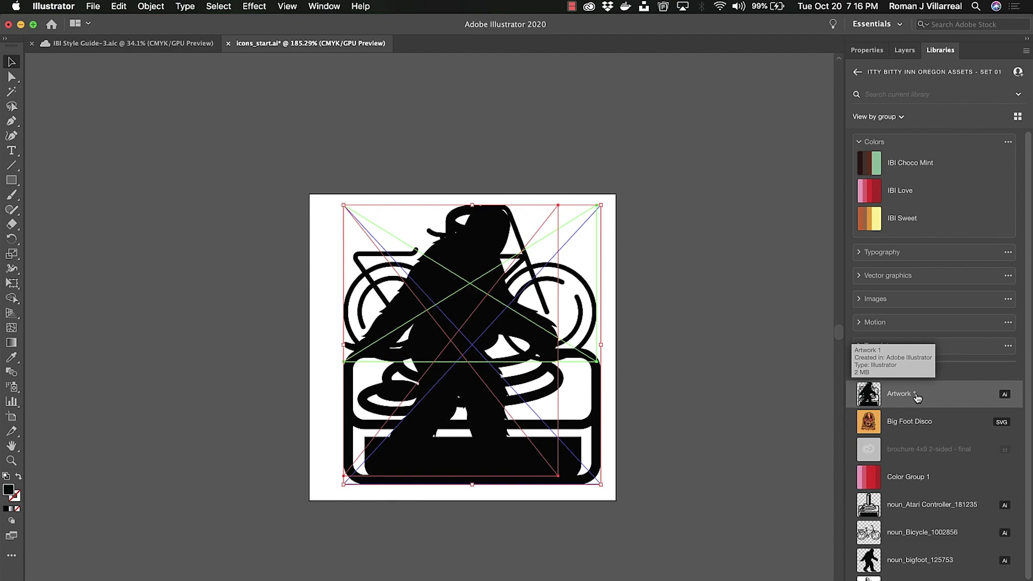
Place Artwork 1 from CC Libraries onto the InDesign page.
key(super+Tab)
key(super+Tab)
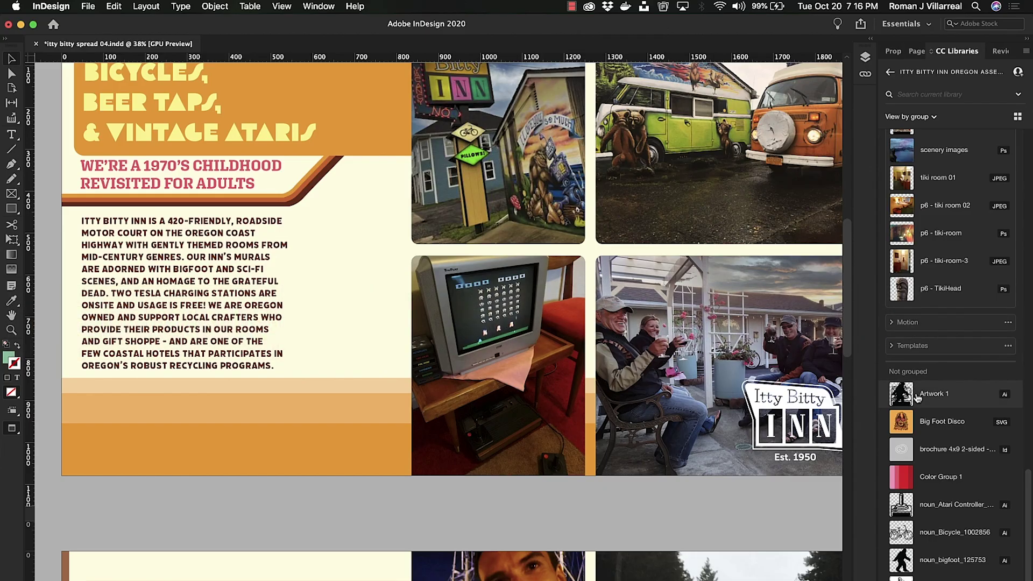
mouse_move(904, 402)
mouse_down()
mouse_move(315, 284)
mouse_move(386, 385)
mouse_up()
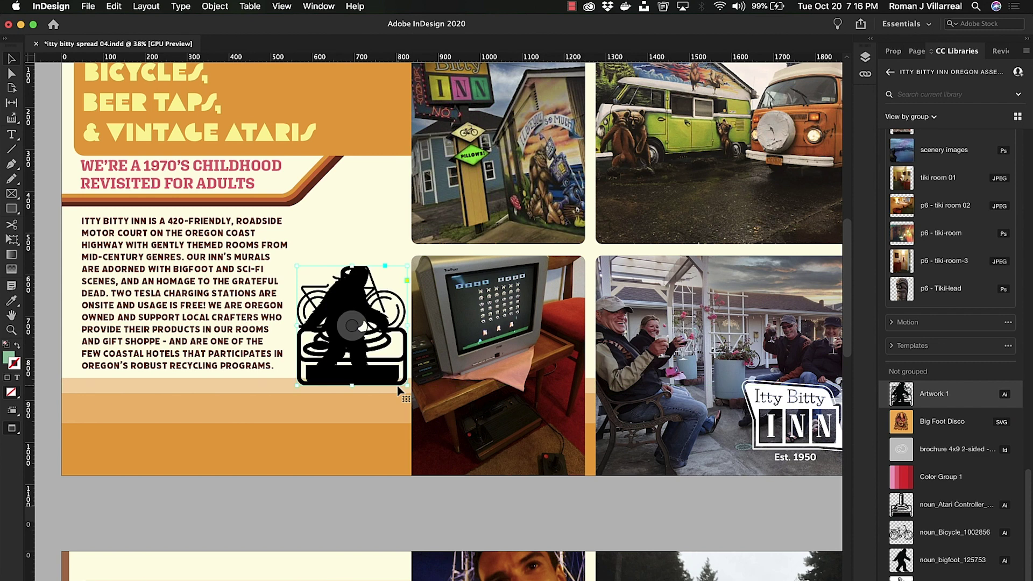
Check Artwork 1's Object Layer Options, which list only Layer 1, then undo the placement.
right_click(387, 332)
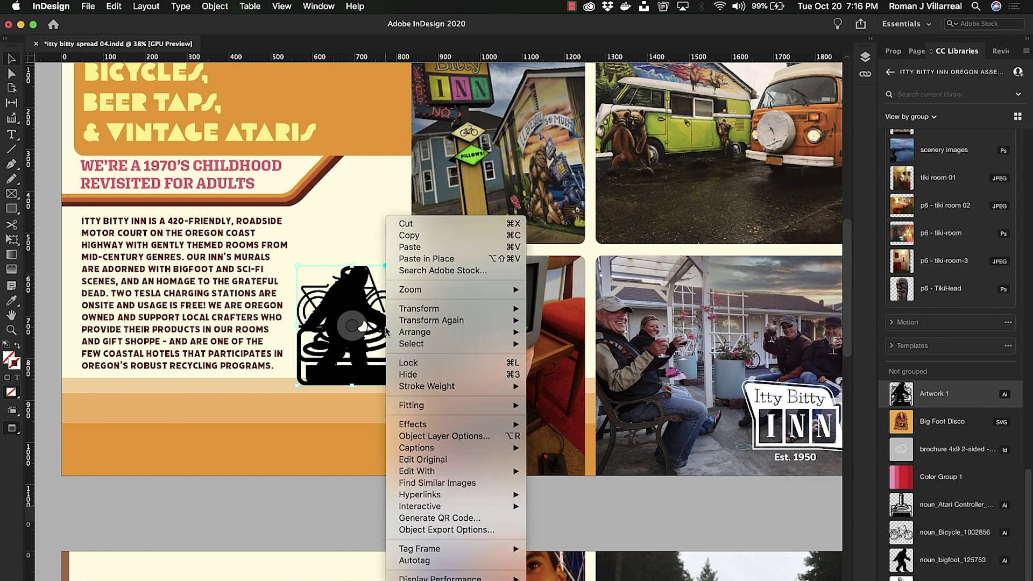
click(440, 436)
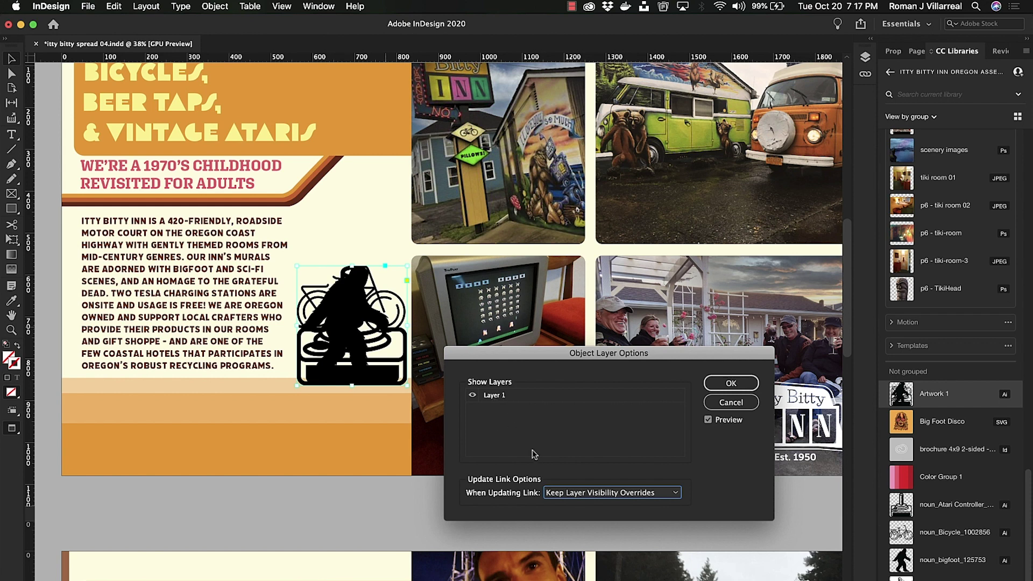
click(731, 402)
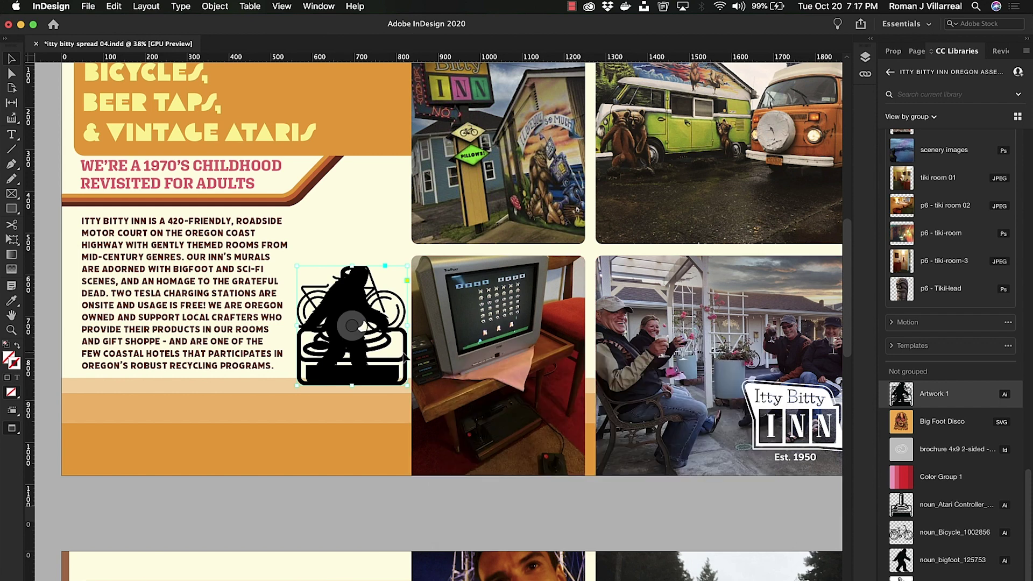
key(super+z)
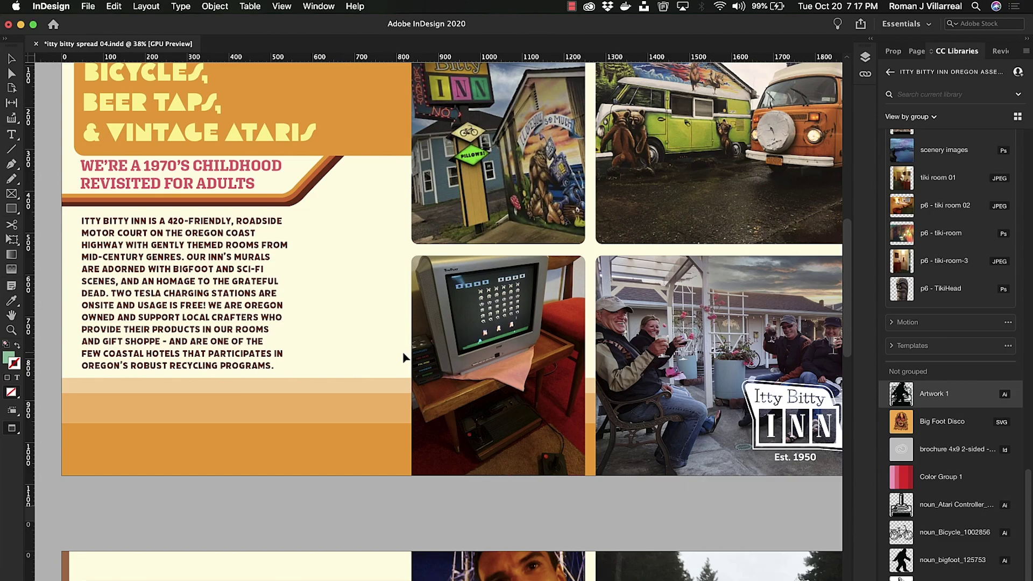
key(super+Tab)
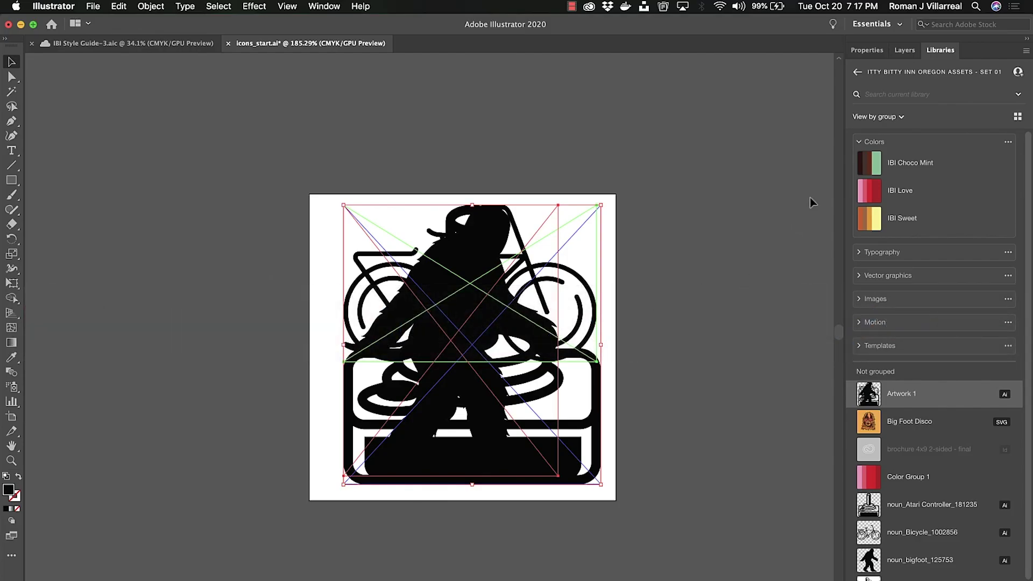
Turn on Paste Remembers Layers in the Layers panel menu.
click(910, 50)
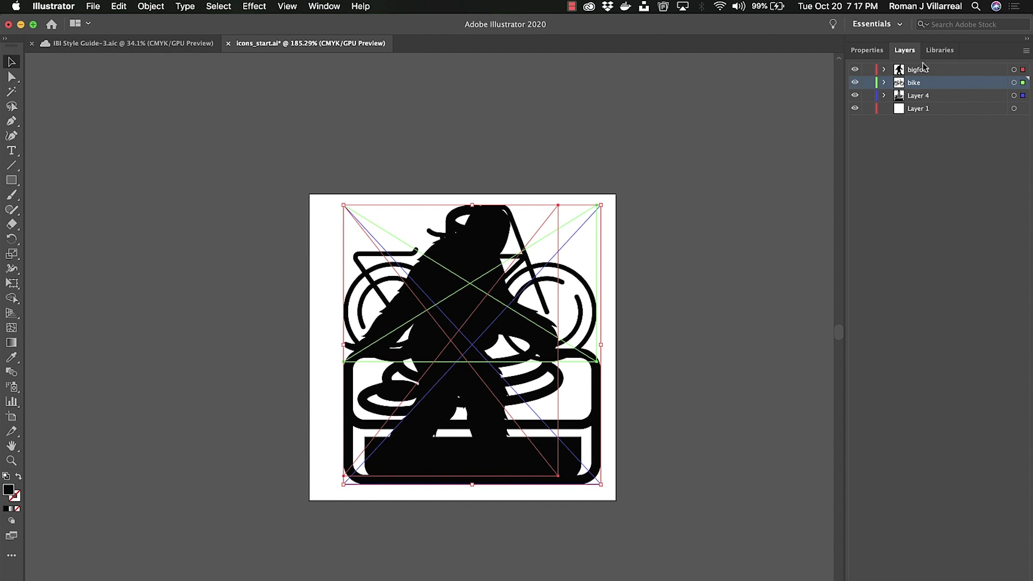
click(1026, 51)
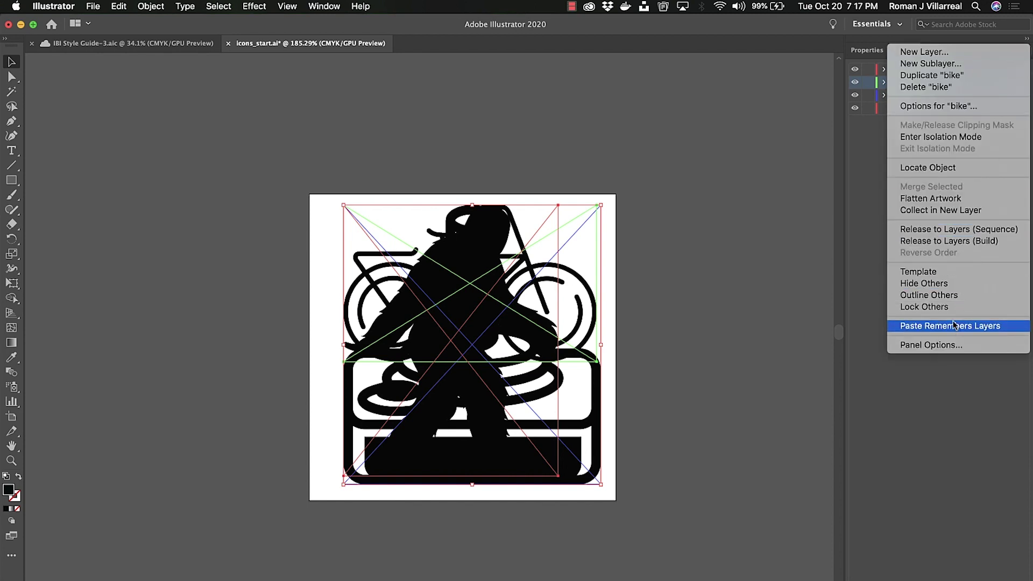
click(938, 327)
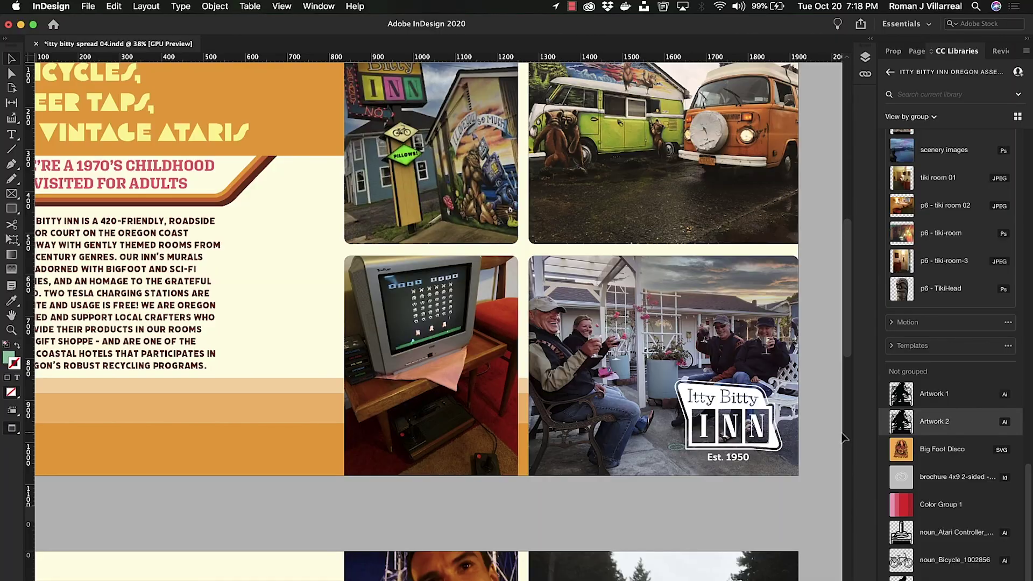
scroll(228, 337, right, 2)
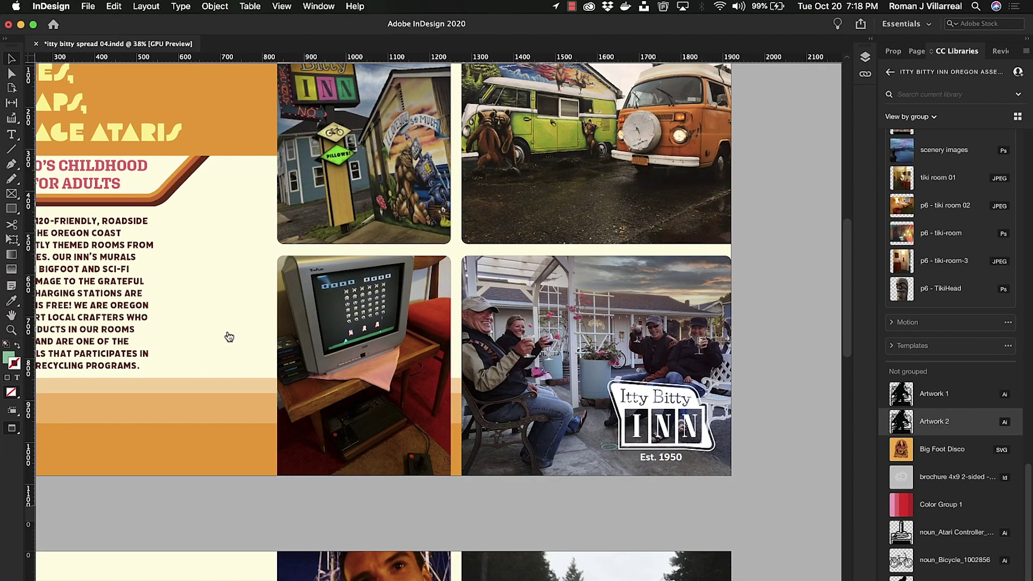
Place Artwork 2 beside the body text and hide bike, Layer 4 and Layer 1.
drag(153, 272, 257, 409)
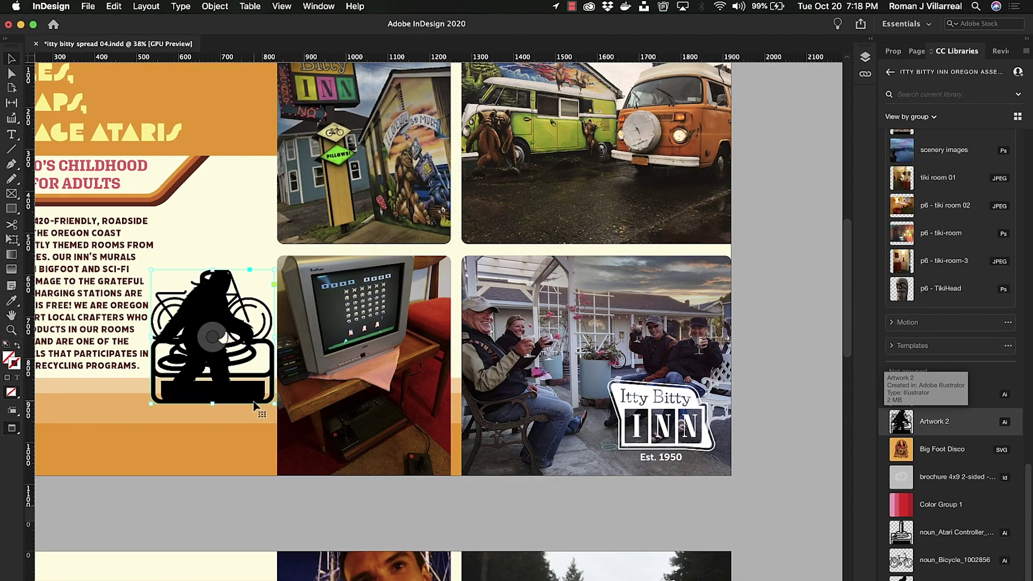
scroll(257, 409, left, 4)
scroll(275, 403, up, 2)
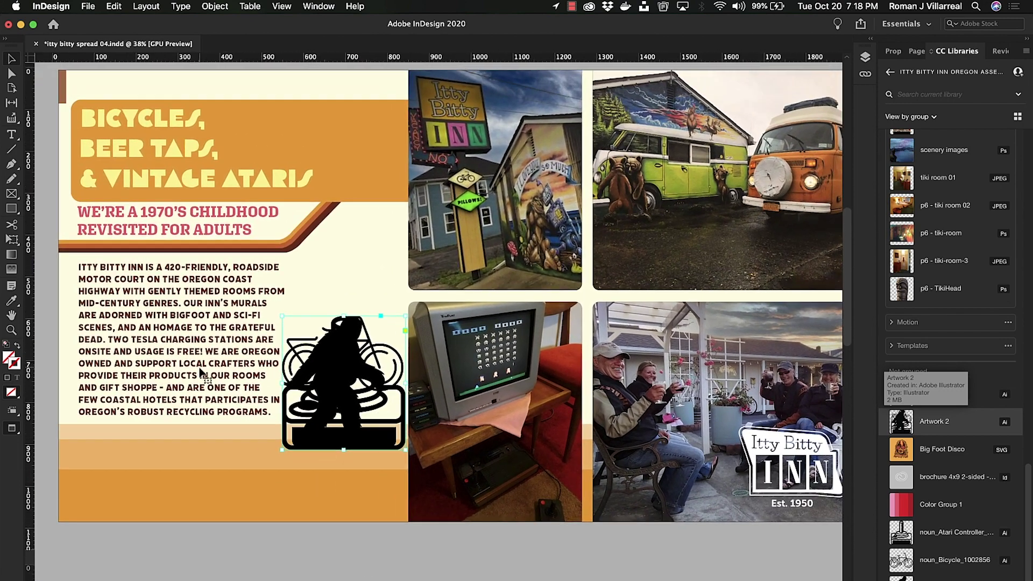
right_click(302, 399)
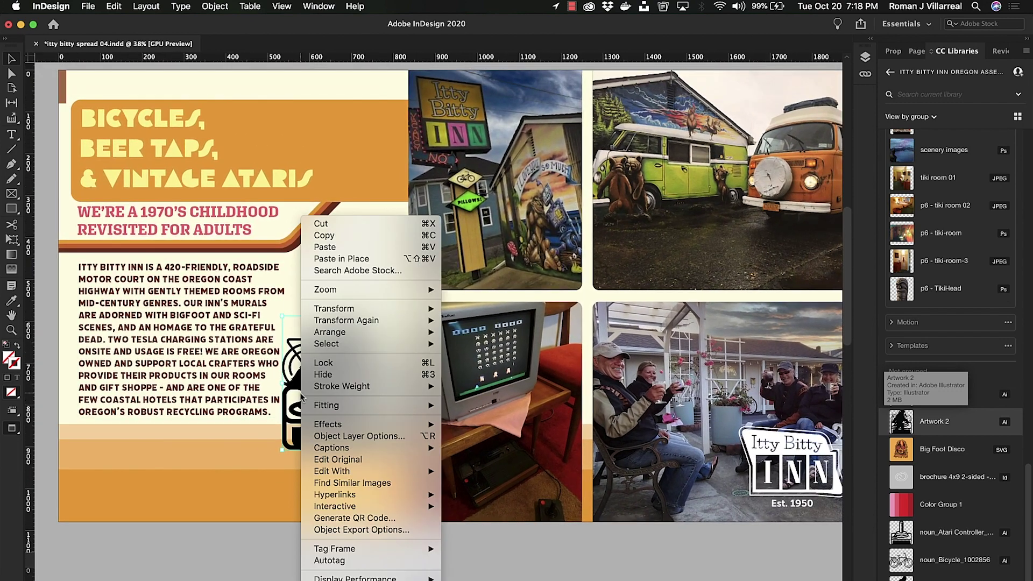
click(350, 436)
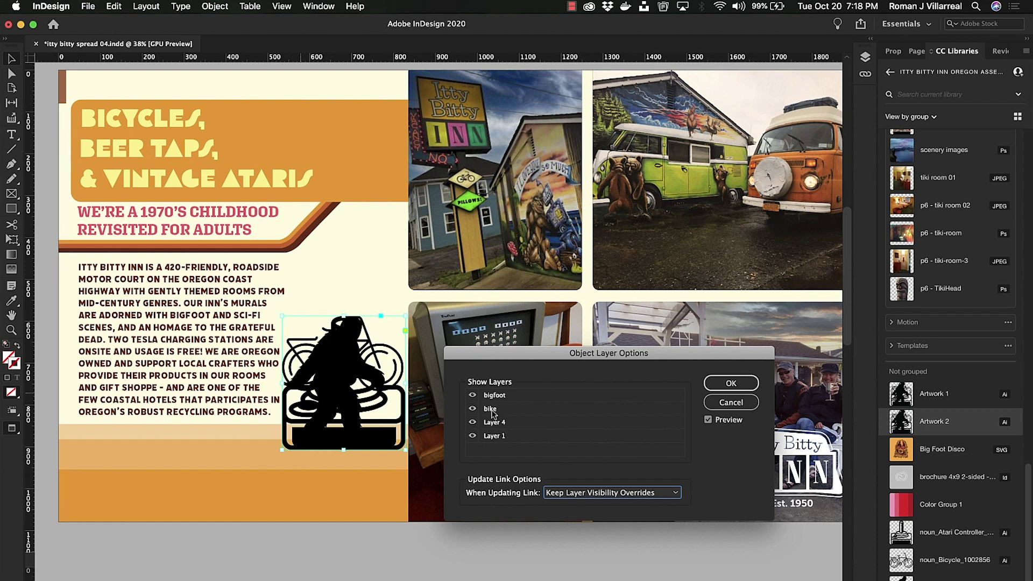
click(472, 408)
click(472, 436)
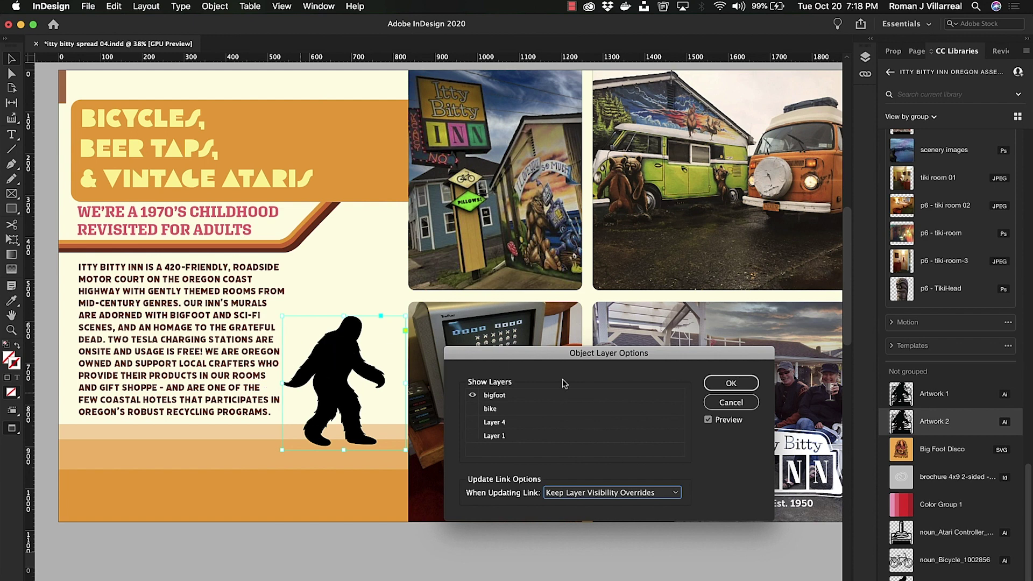
click(727, 384)
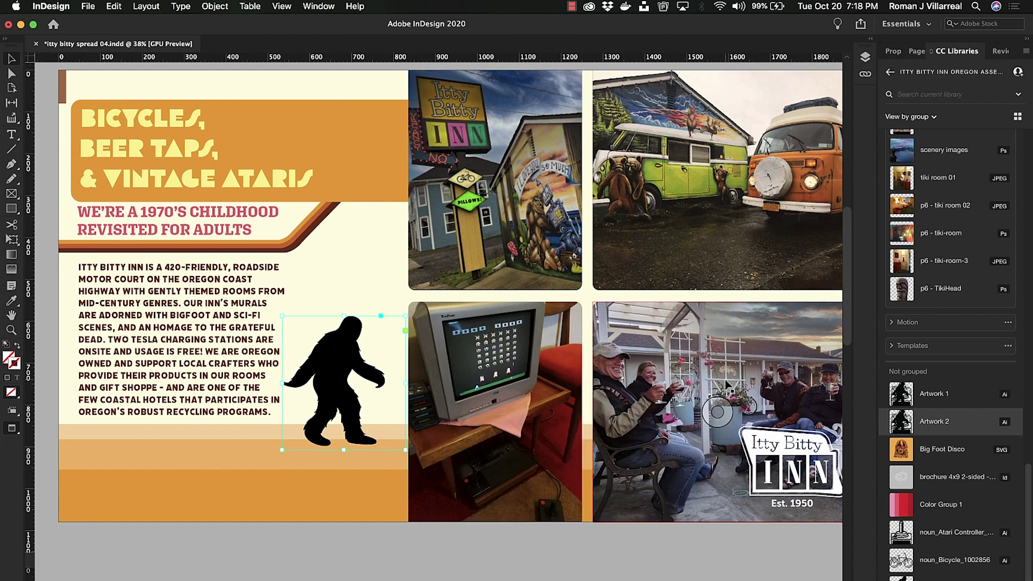
key(super+Tab)
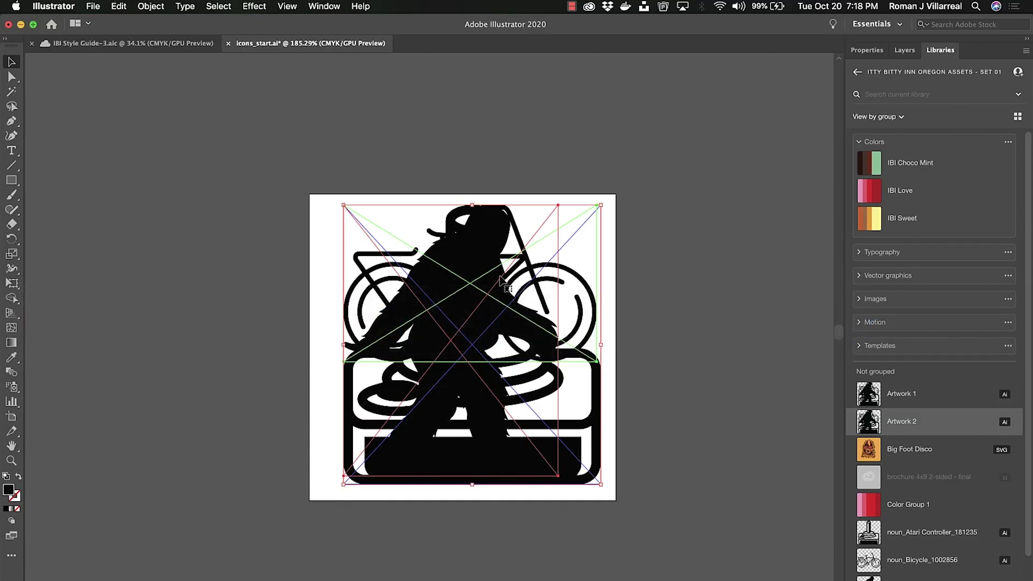
Place Big Foot Disco on Layer 1 and enlarge it over the icon.
click(905, 51)
click(909, 110)
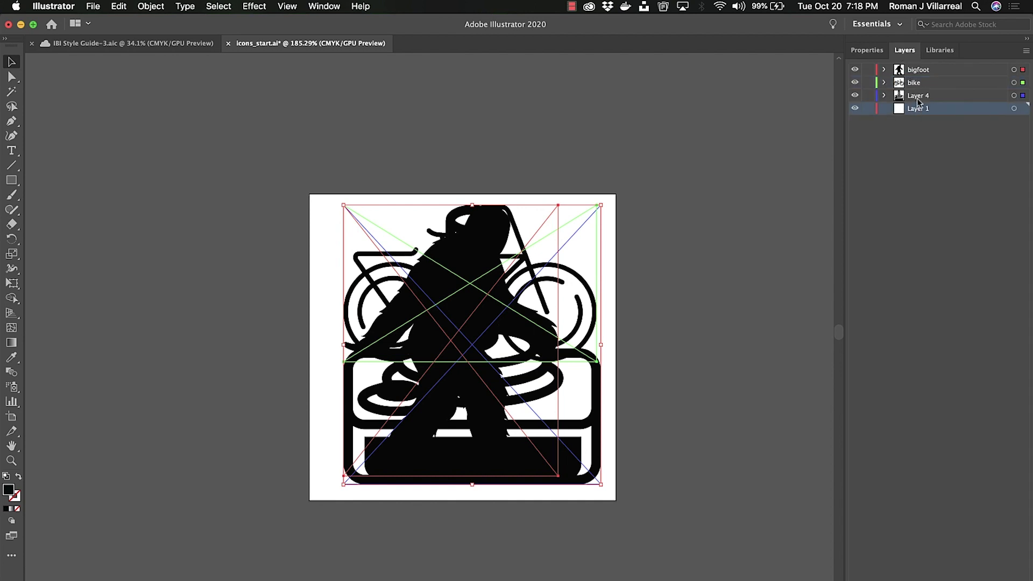
click(940, 50)
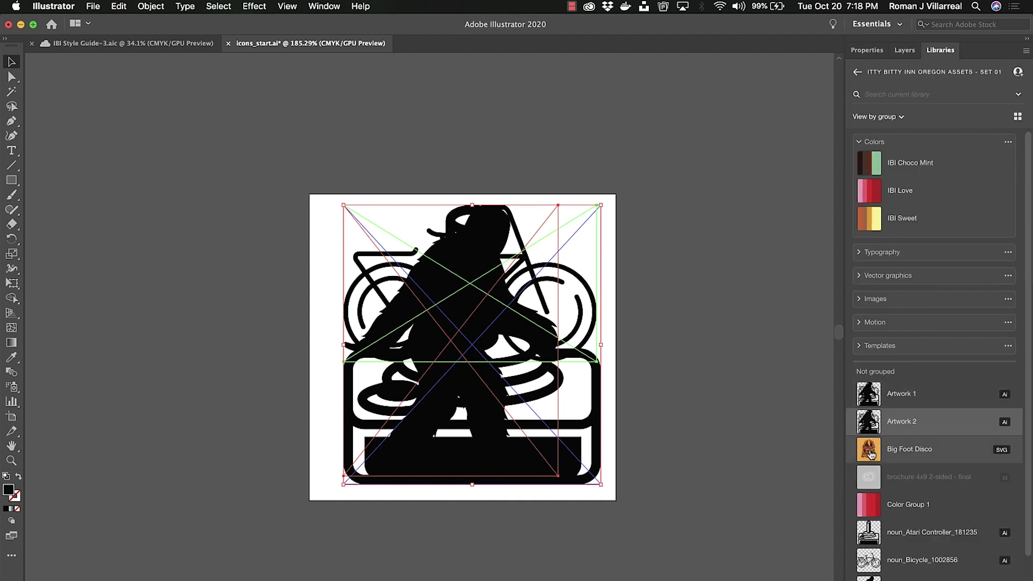
drag(870, 454, 340, 227)
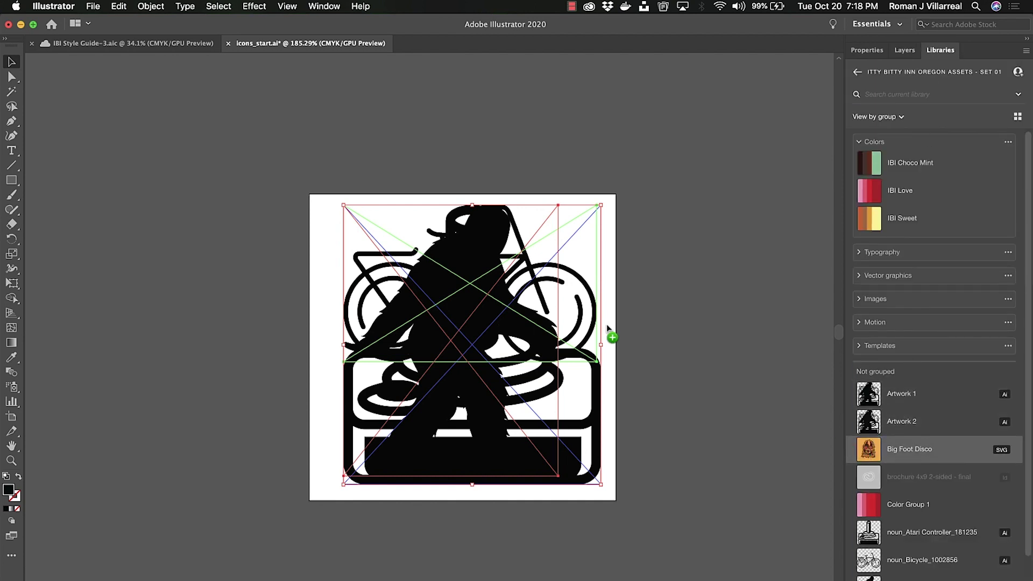
click(338, 224)
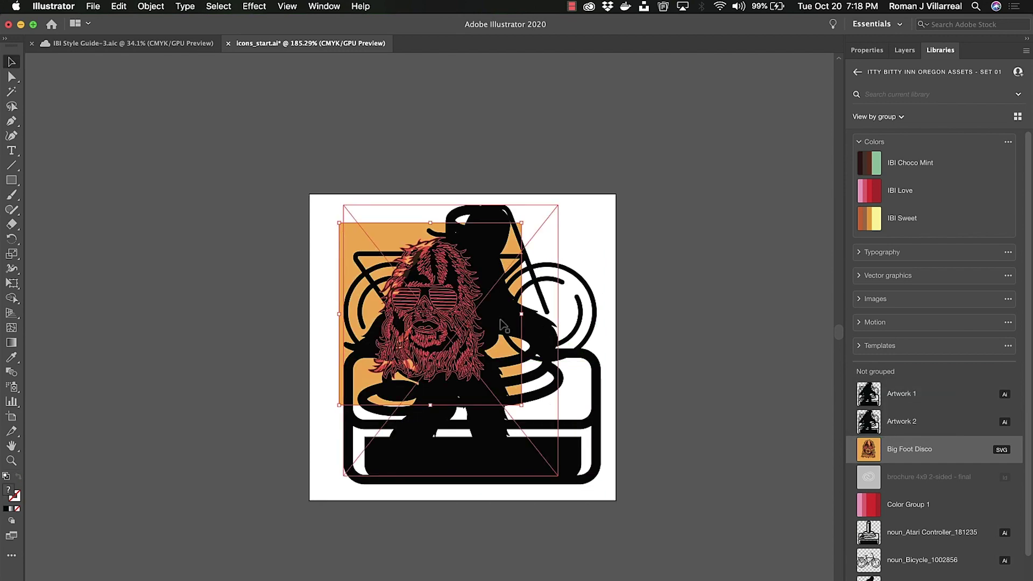
drag(523, 405, 587, 460)
Rename Layer 1 to 'bf' and Layer 4 to 'game'.
click(904, 50)
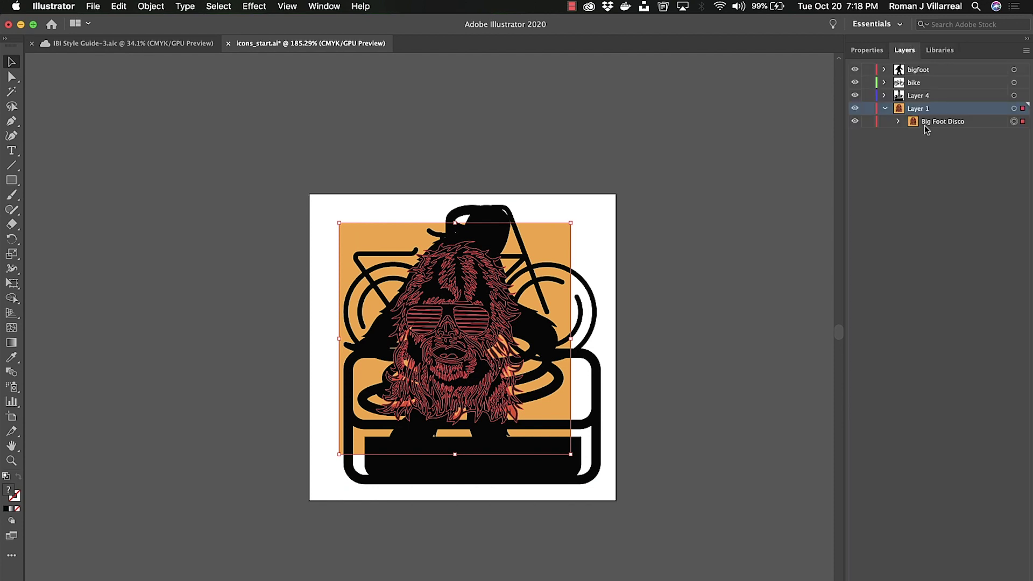
click(885, 109)
double_click(918, 110)
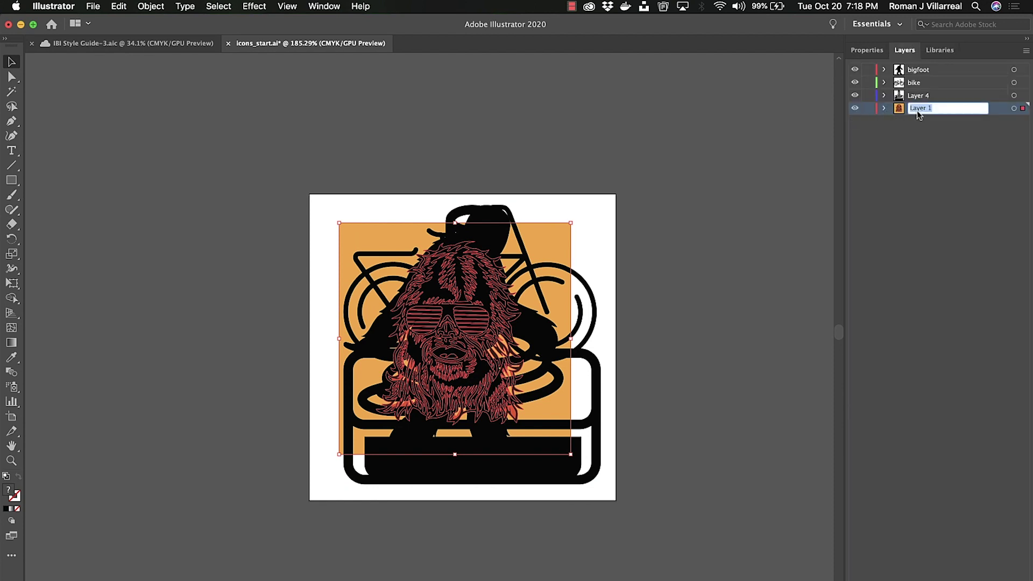
text(bf)
key(Return)
double_click(917, 97)
text(game)
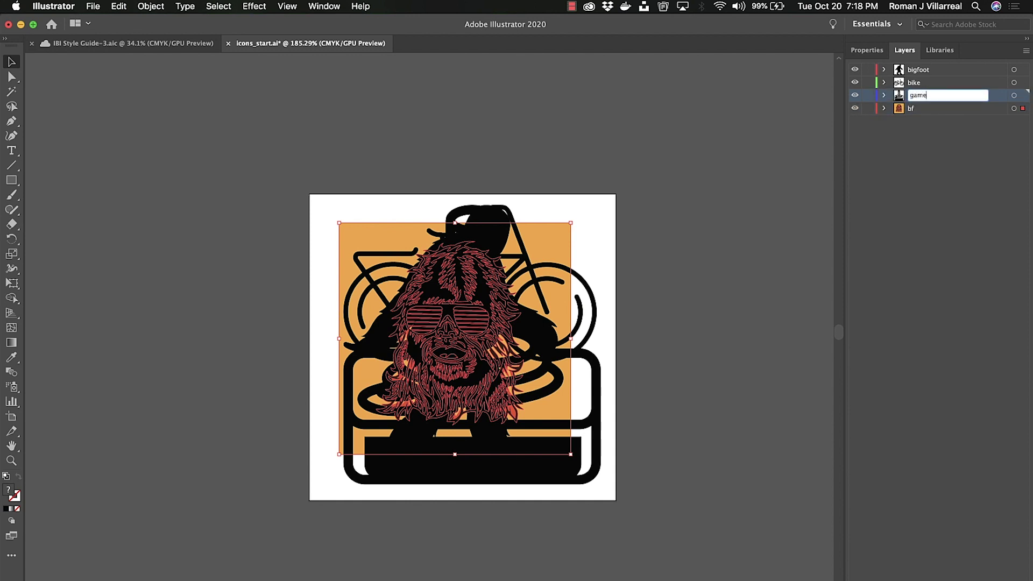
key(Return)
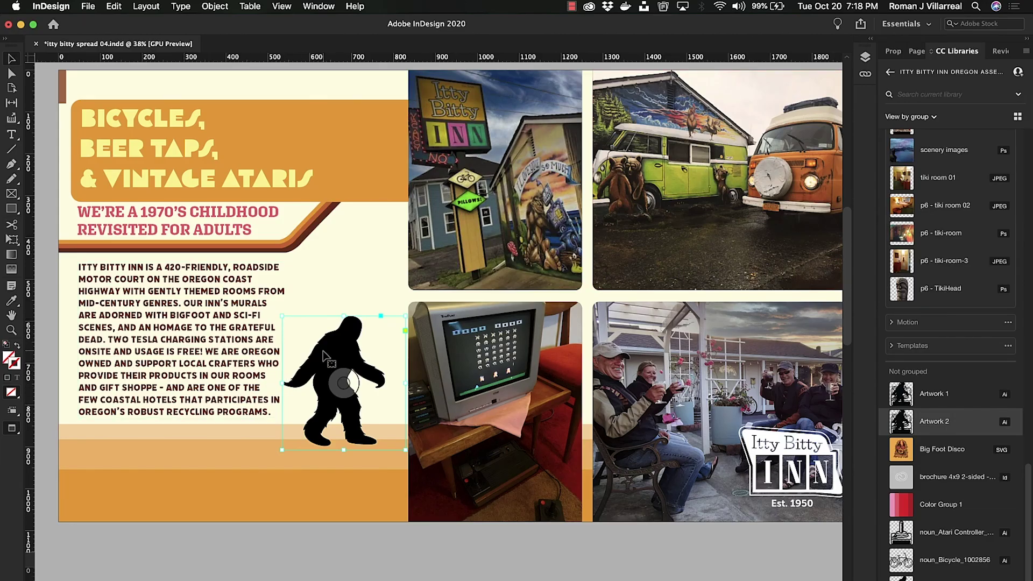
right_click(324, 355)
mouse_move(358, 494)
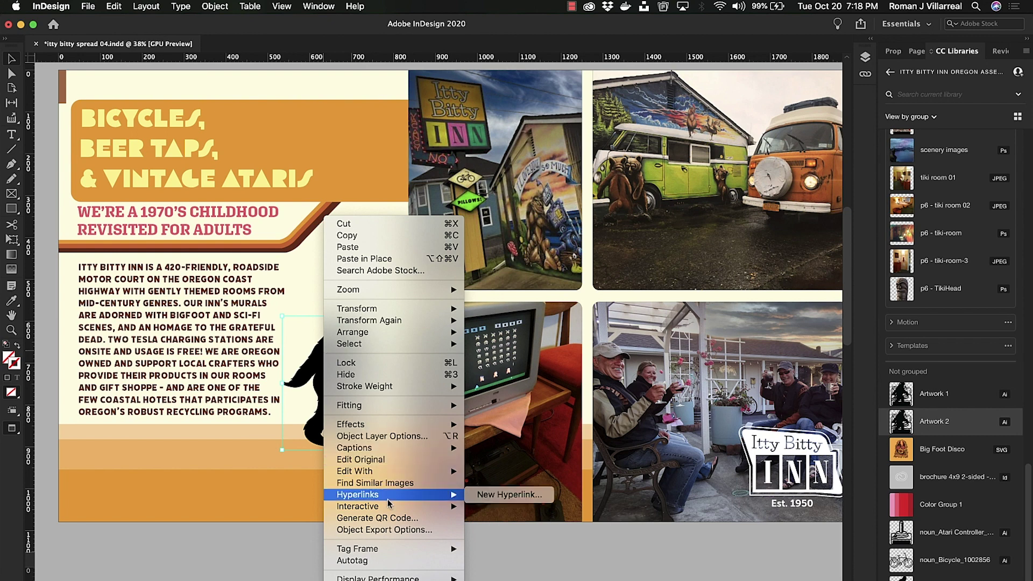
click(411, 437)
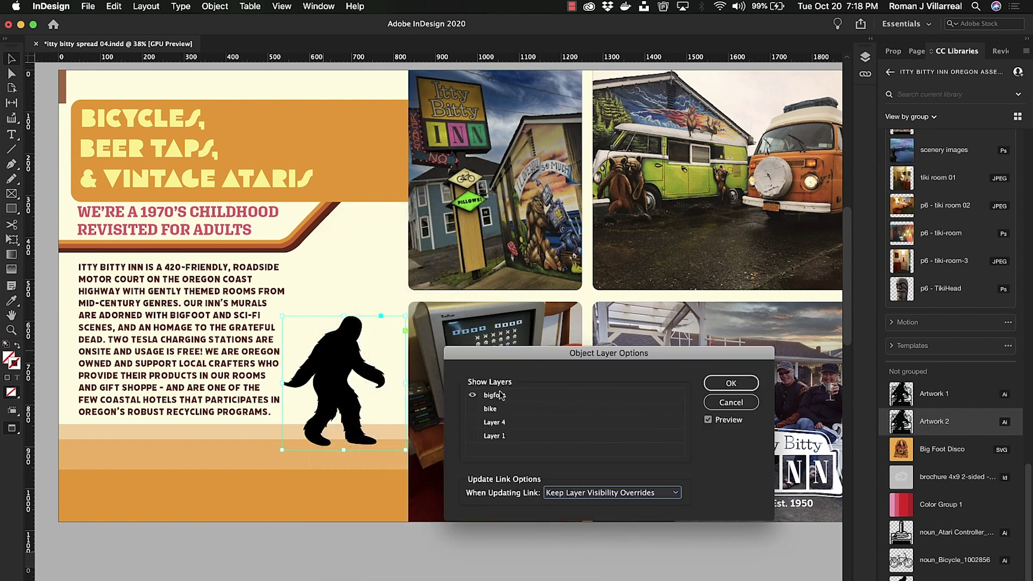
click(472, 422)
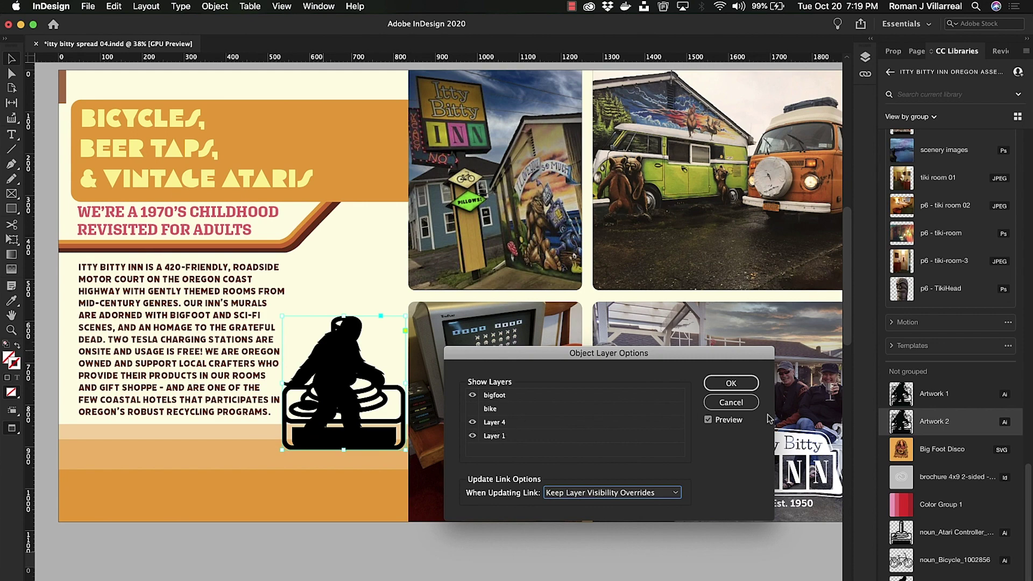
click(730, 401)
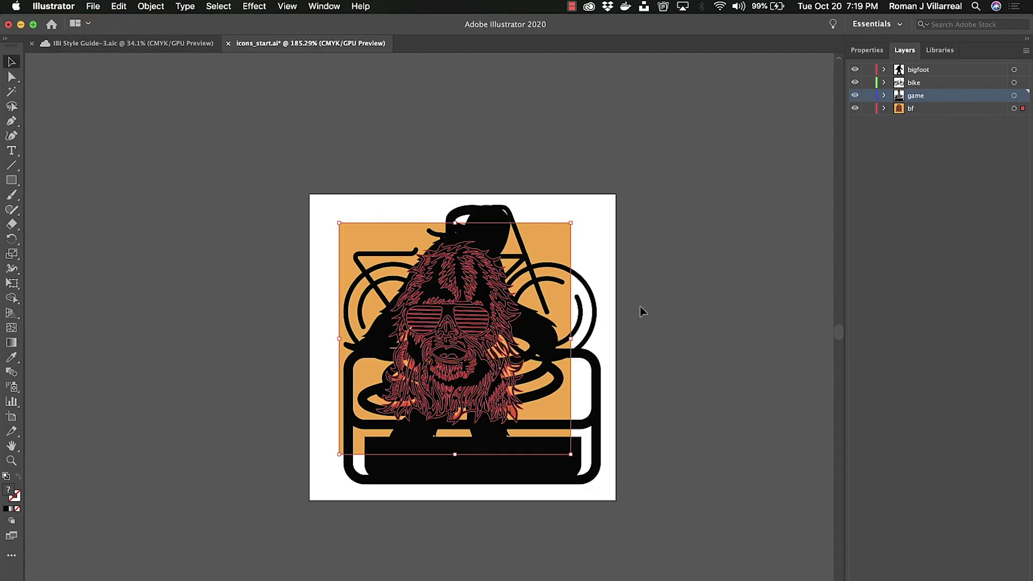
Edit the Artwork 2 library item in its own document and view its layers.
click(939, 51)
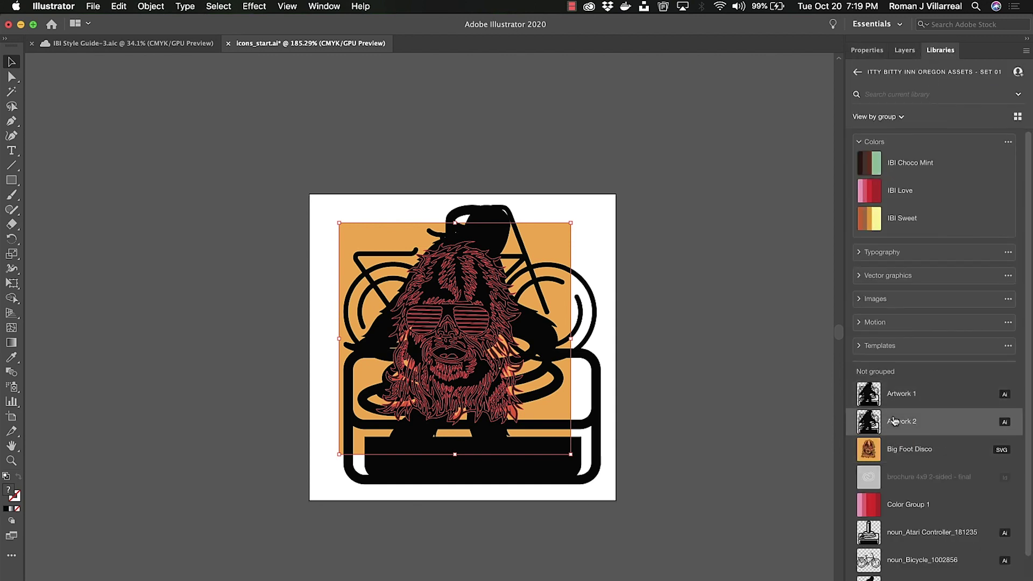
right_click(890, 423)
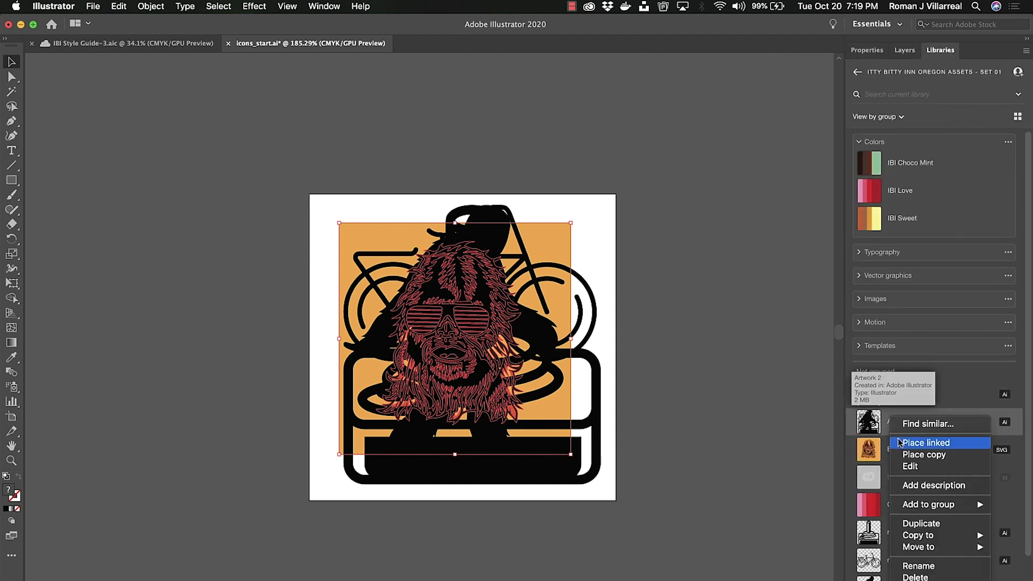
click(905, 467)
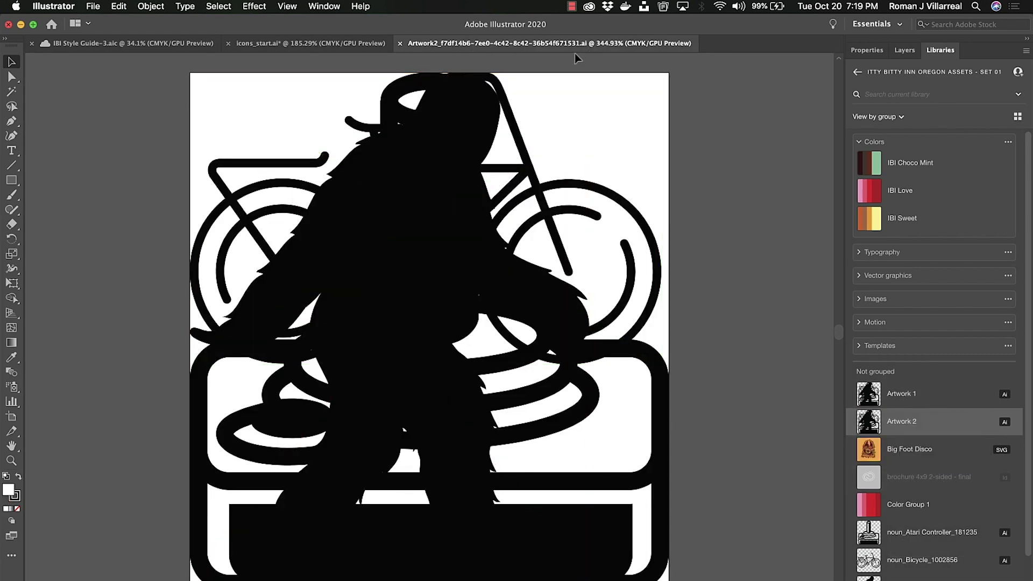
click(905, 50)
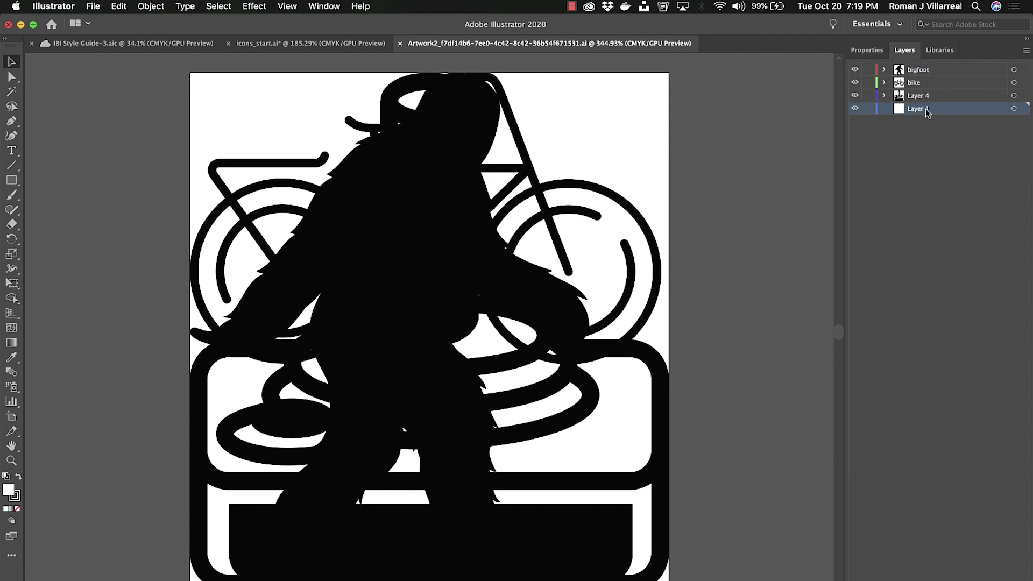
Place Big Foot Disco large over the Artwork 2 graphic.
click(939, 51)
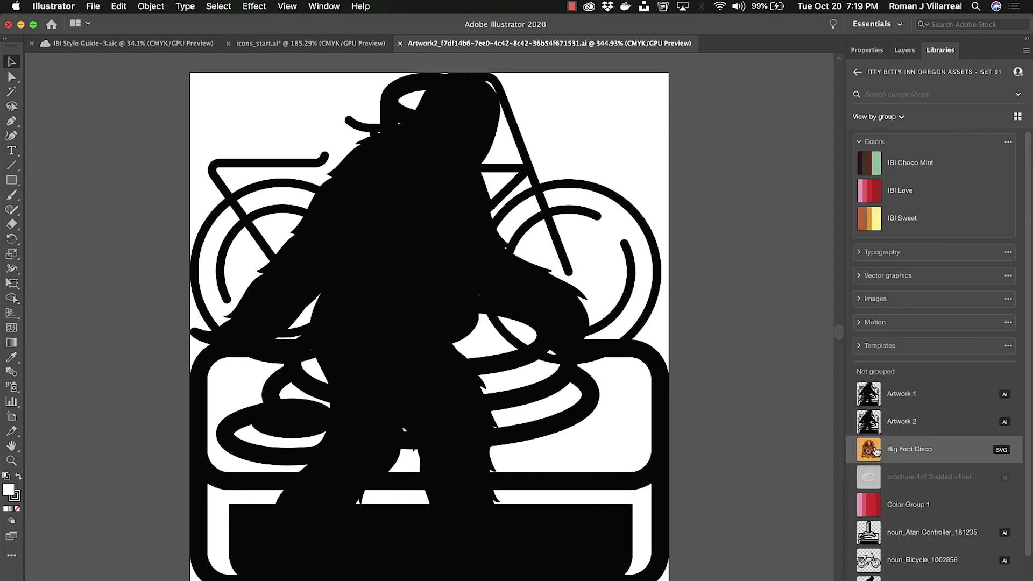
drag(910, 449, 321, 196)
drag(192, 75, 640, 562)
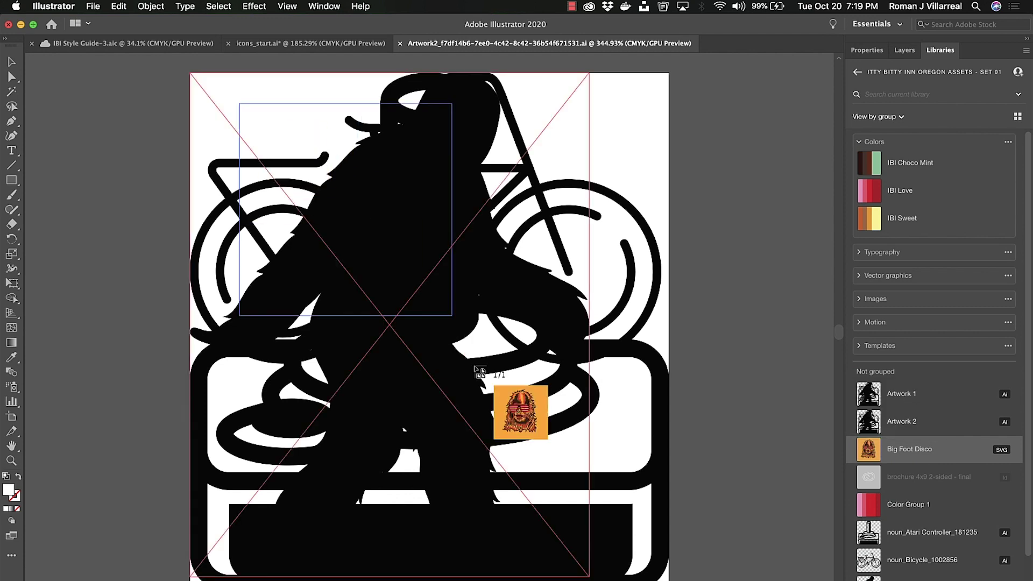
Rename Layer 1 to 'bf' and Layer 4 to 'game'.
click(905, 50)
double_click(918, 111)
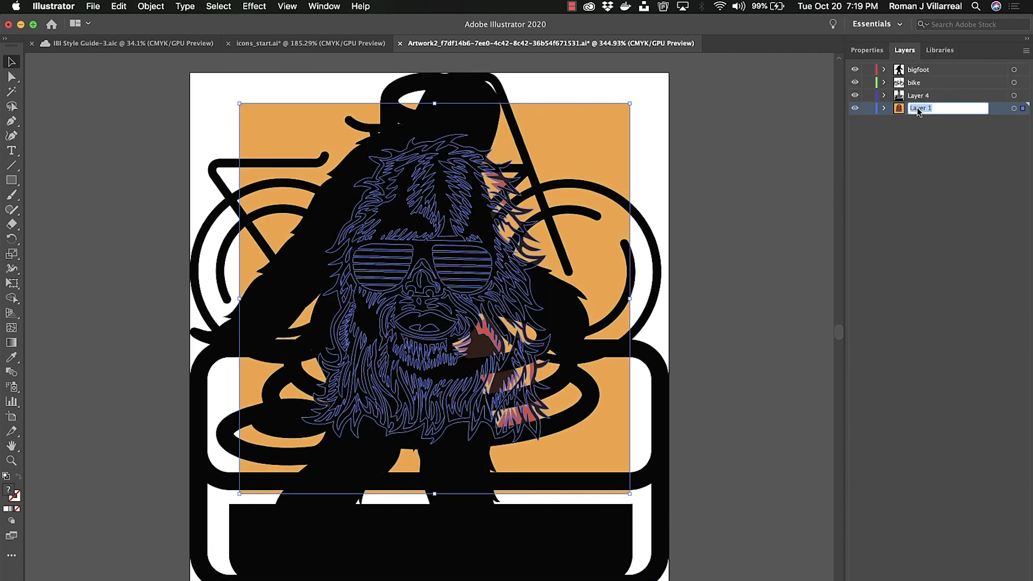
text(bf)
key(Return)
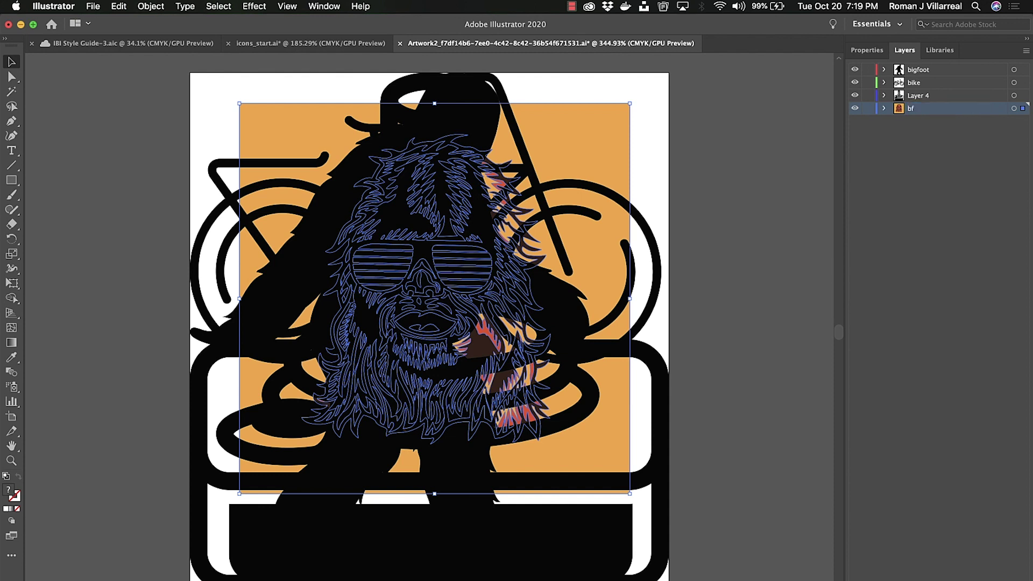
double_click(917, 96)
text(game)
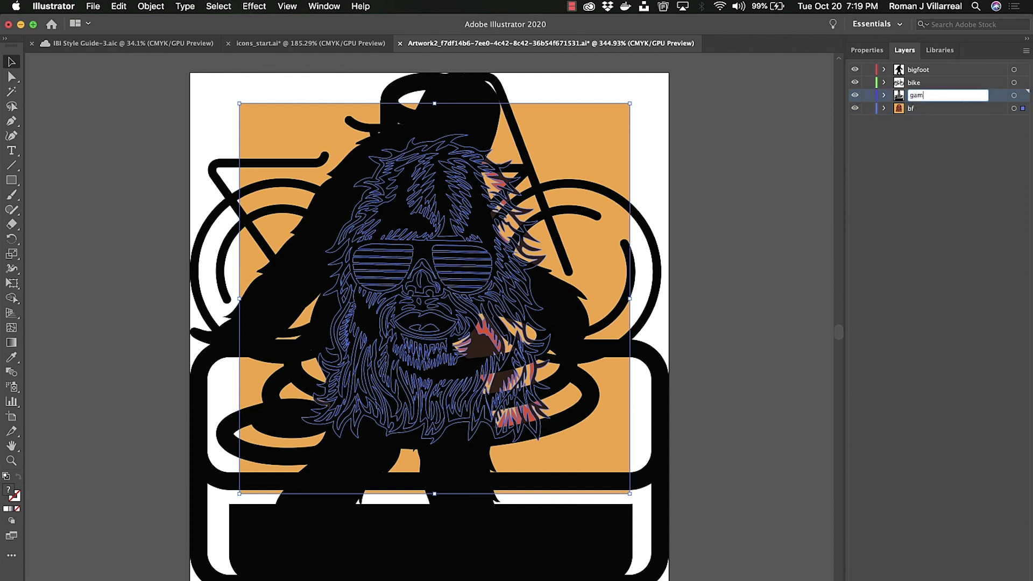
key(Return)
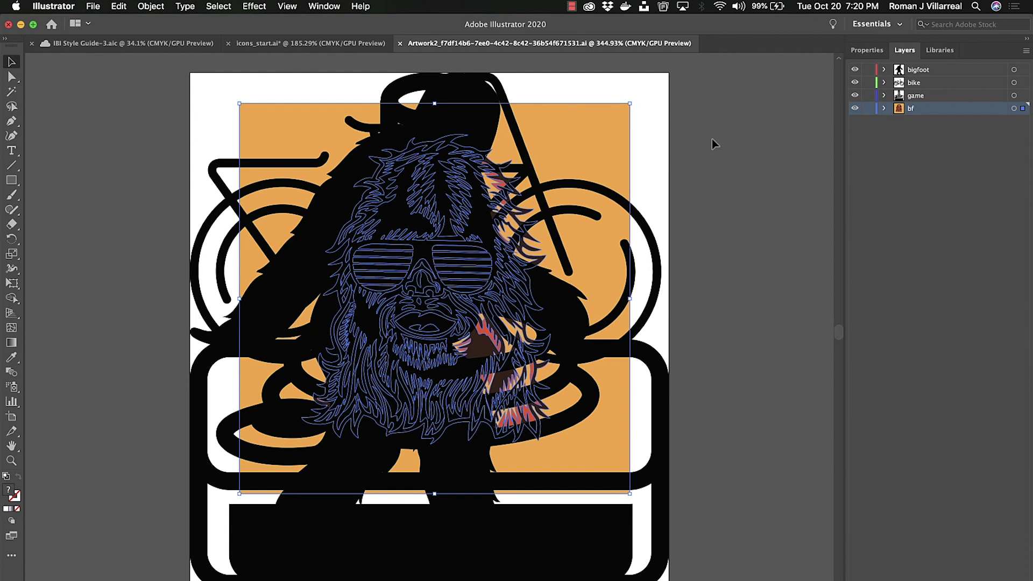
In InDesign, accept the layer warning to update Artwork 2.ai, then show Preferences.
key(super+Tab)
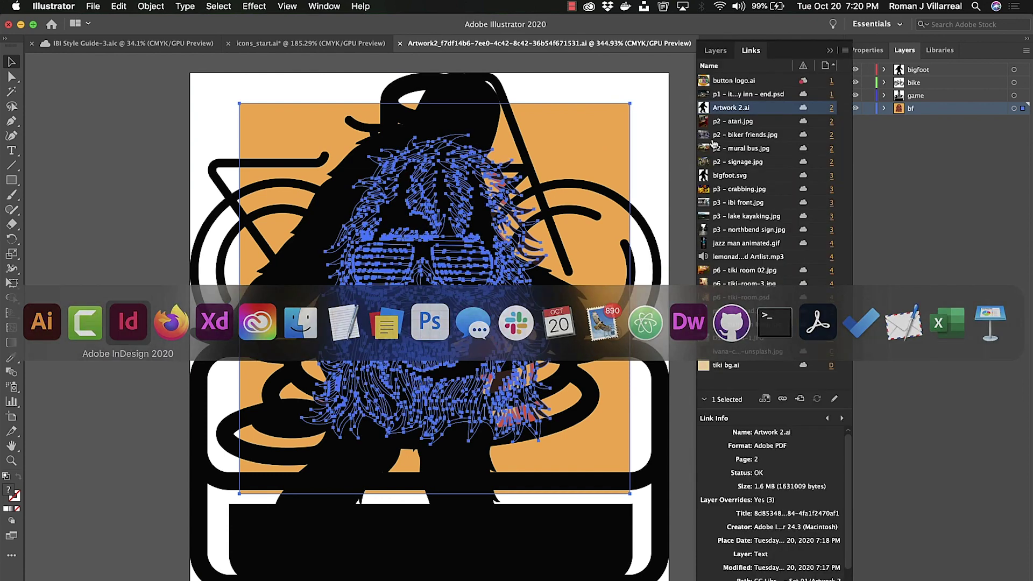
key(super+Tab)
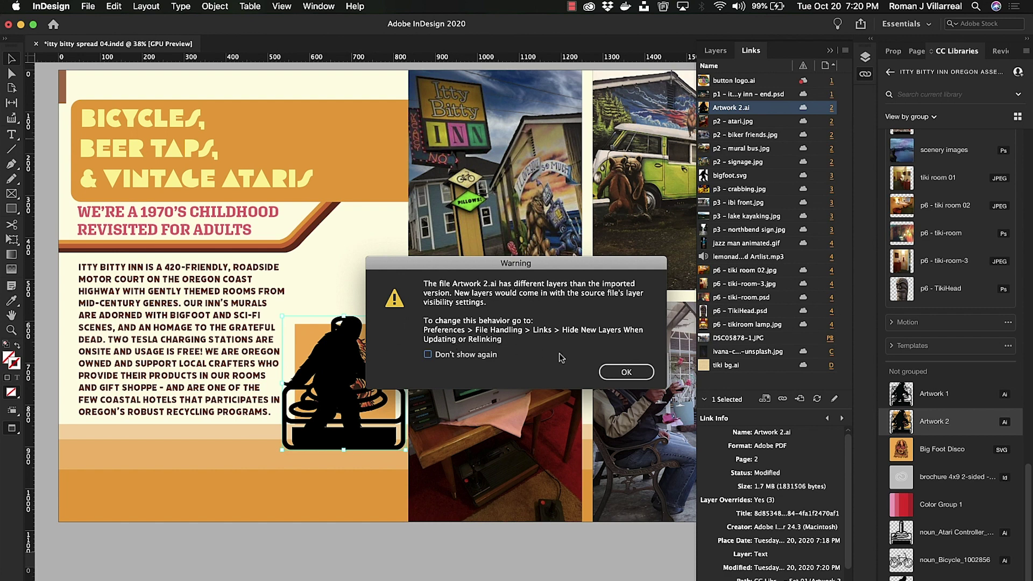
click(627, 372)
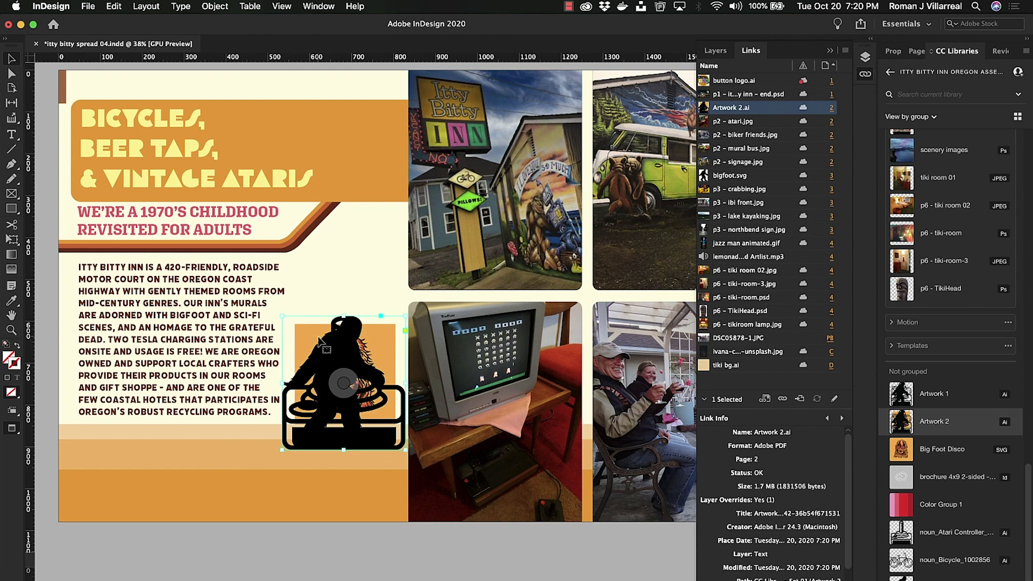
click(50, 6)
mouse_move(64, 32)
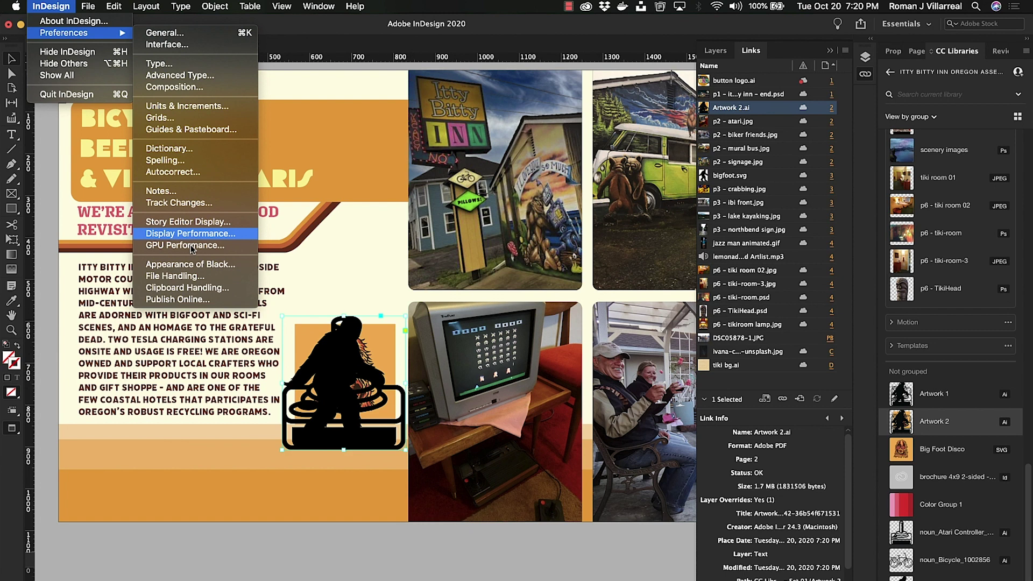
Turn on InDesign's 'Hide New Layers When Updating or Relinking' file handling preference.
click(187, 277)
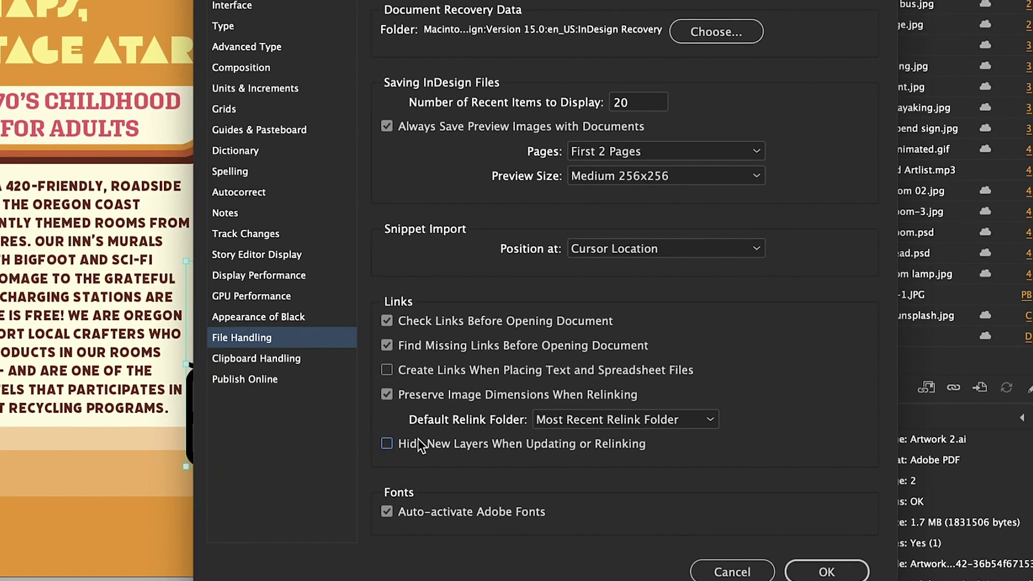
click(434, 436)
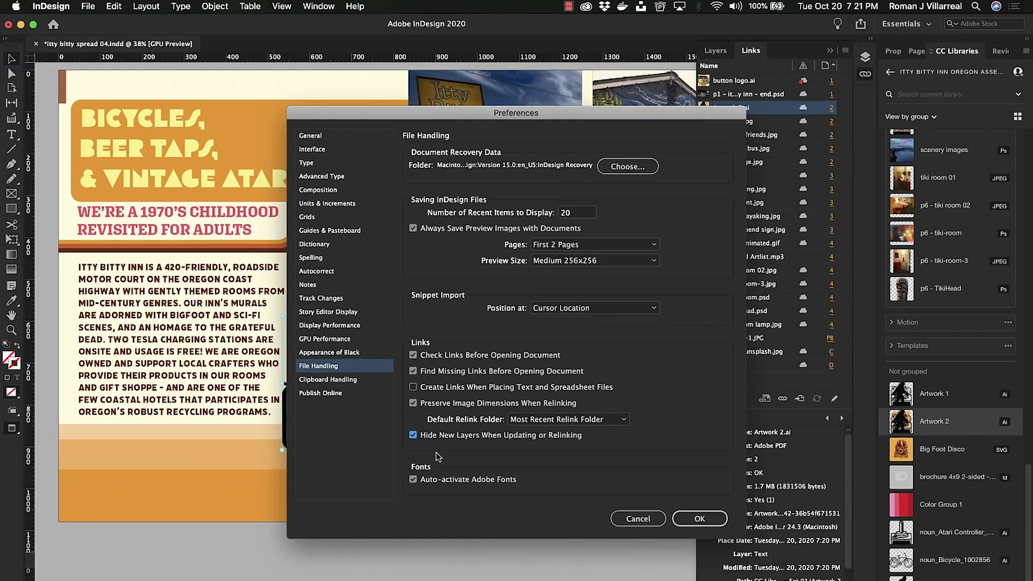
click(697, 520)
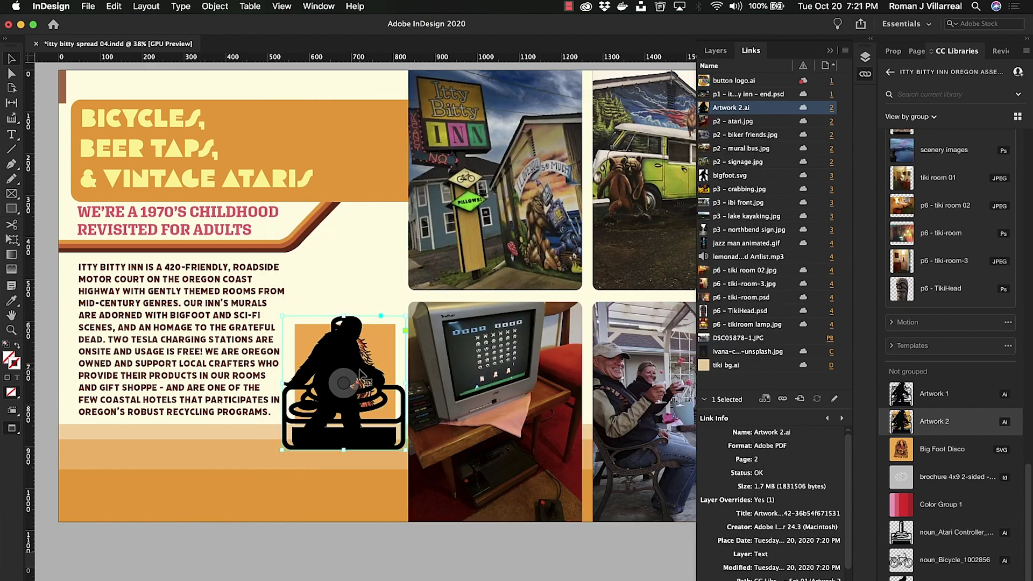
Hide the game and bigfoot layers of Artwork 2 so only the bf layer shows.
right_click(360, 373)
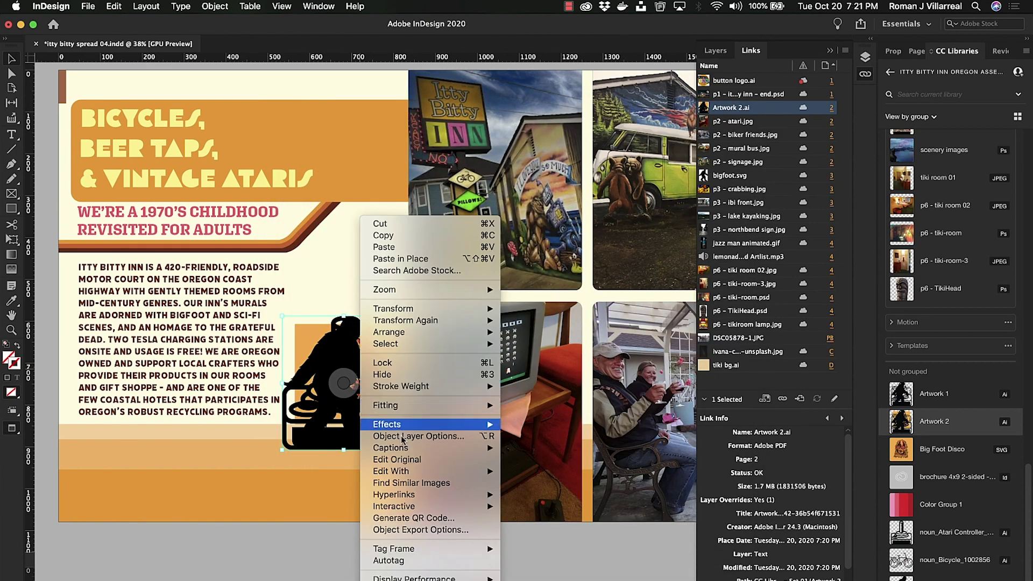
click(436, 436)
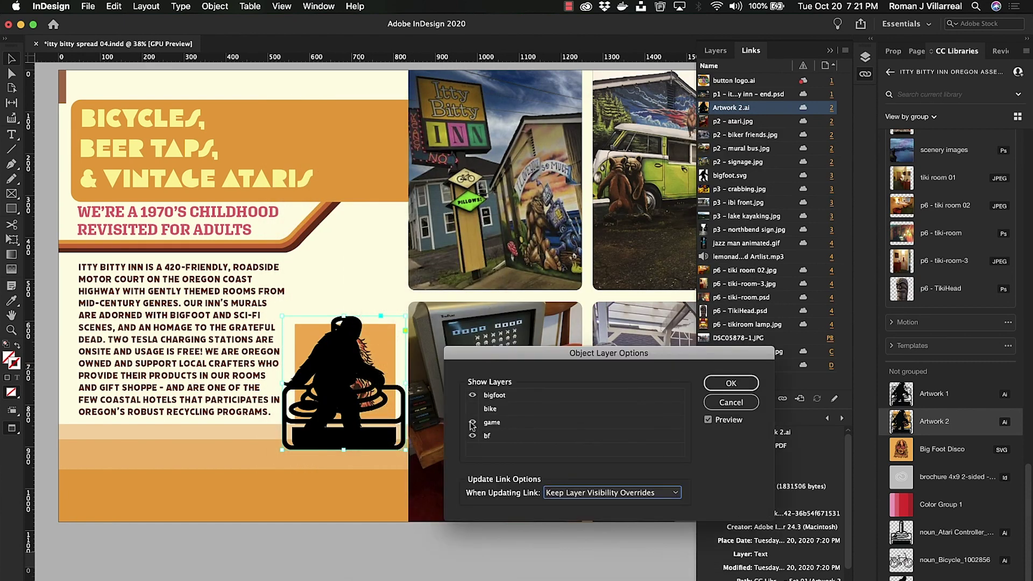
click(472, 422)
click(473, 395)
click(726, 382)
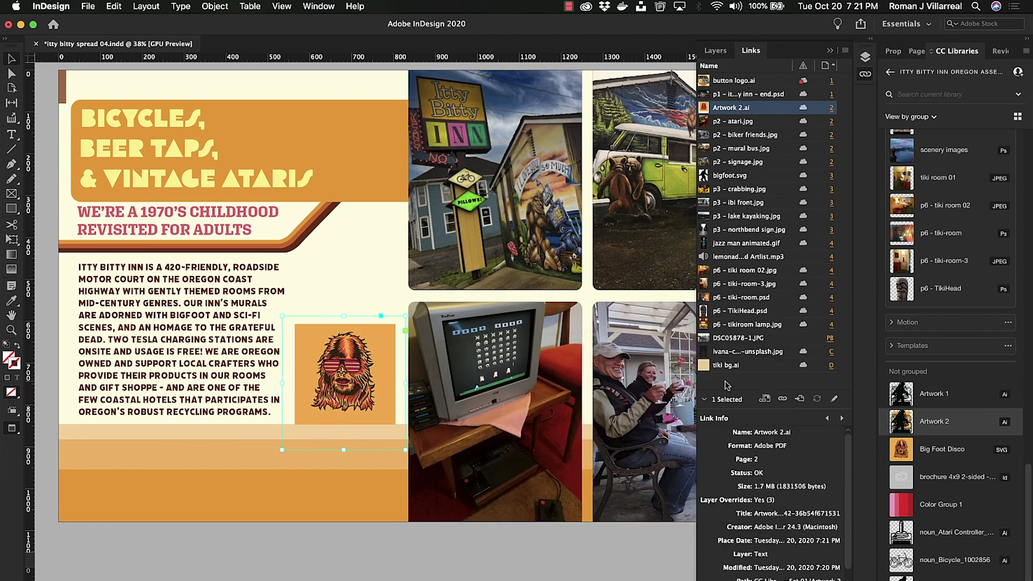
key(super+Tab)
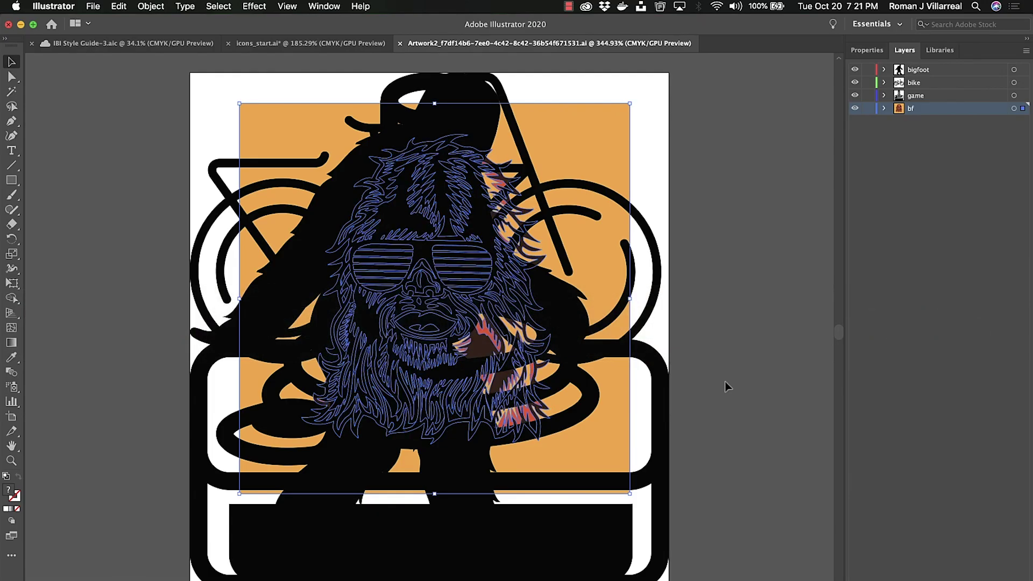
Delete the game layer and its artwork from Artwork2, then save the file.
click(917, 97)
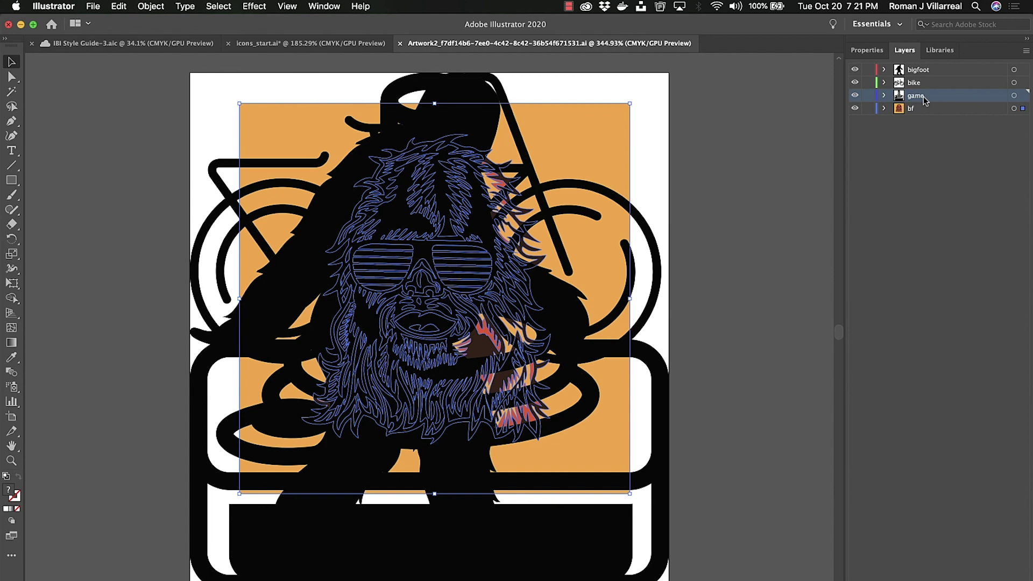
click(1014, 96)
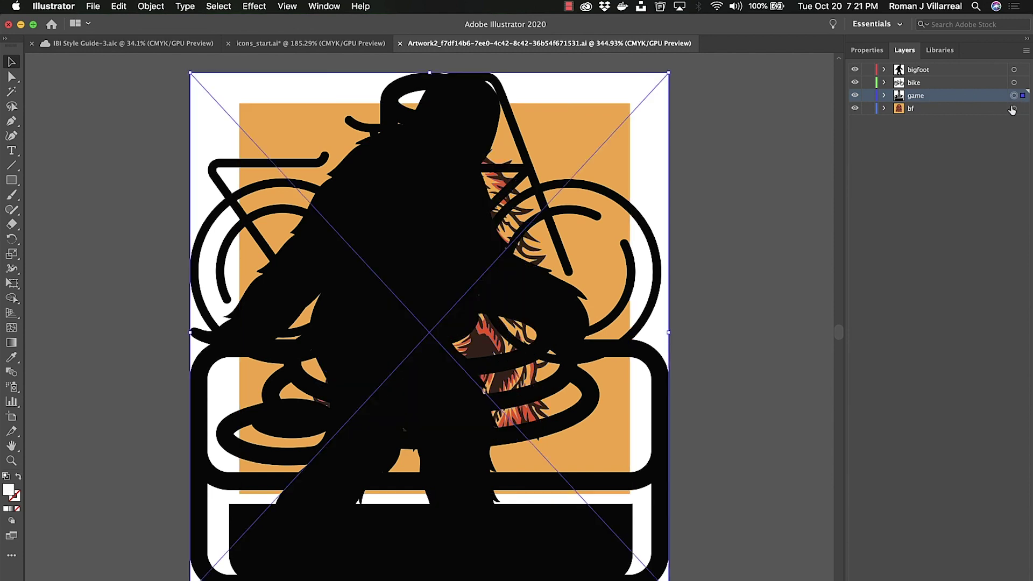
key(Delete)
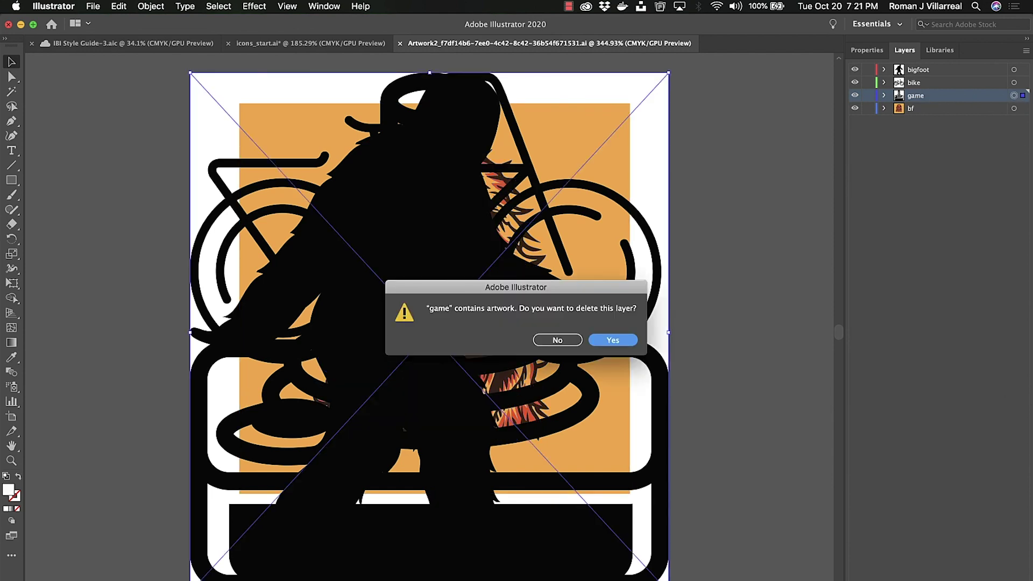
click(607, 346)
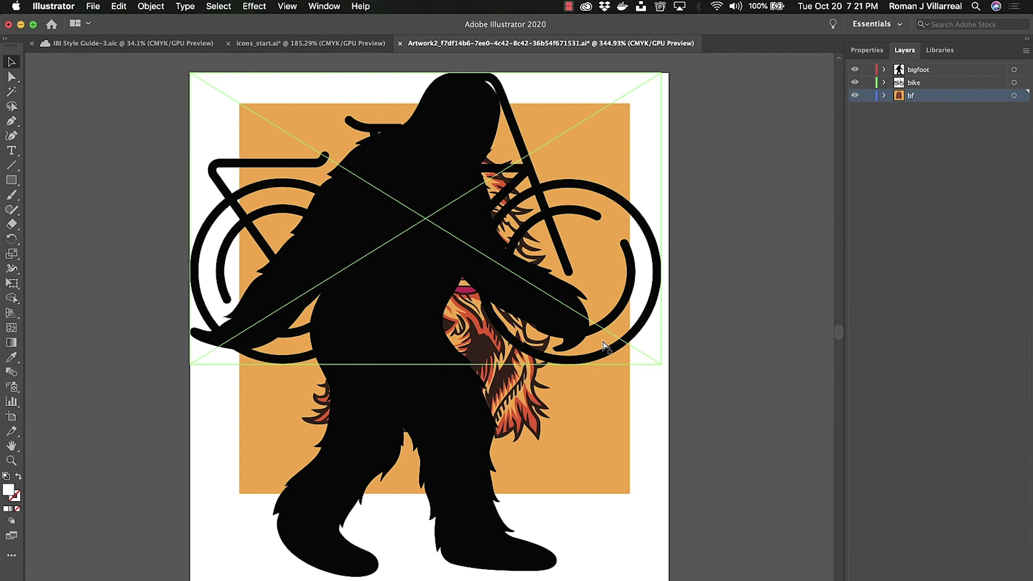
key(super+s)
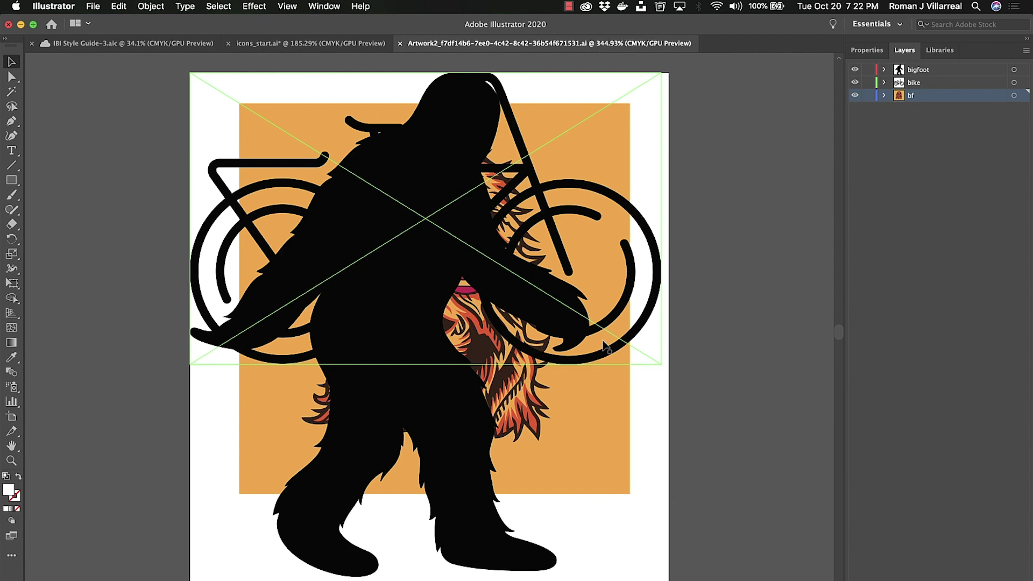
key(super+Tab)
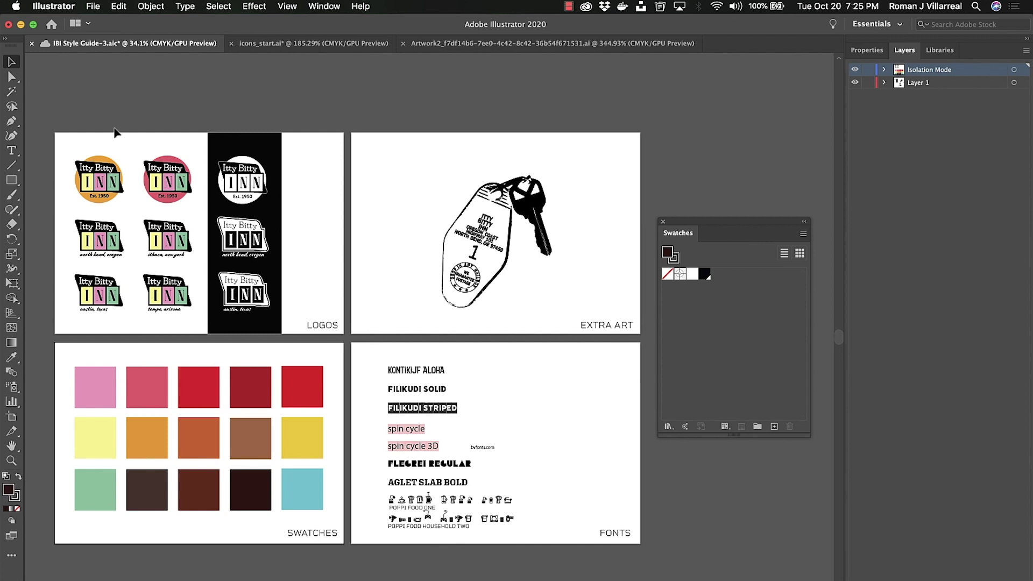
Create an IBI colour group from the selected orange and pink logos.
click(98, 179)
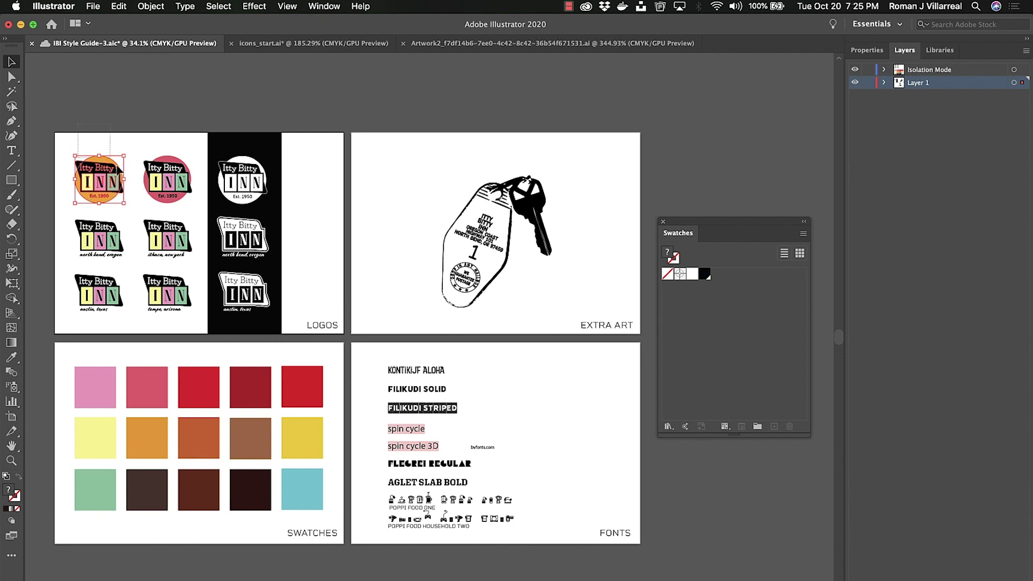
shift+click(173, 182)
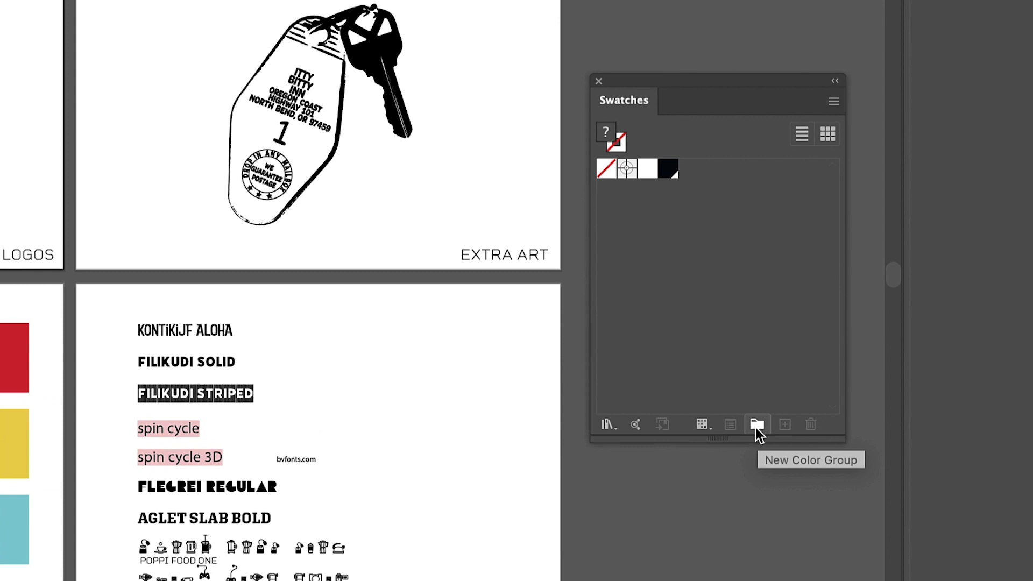
click(756, 426)
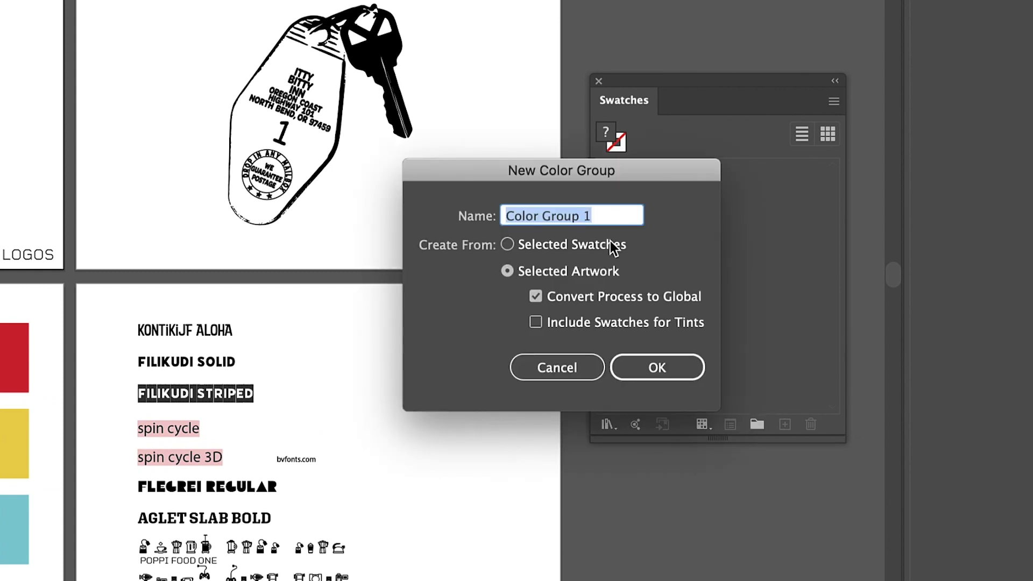
text(IBI)
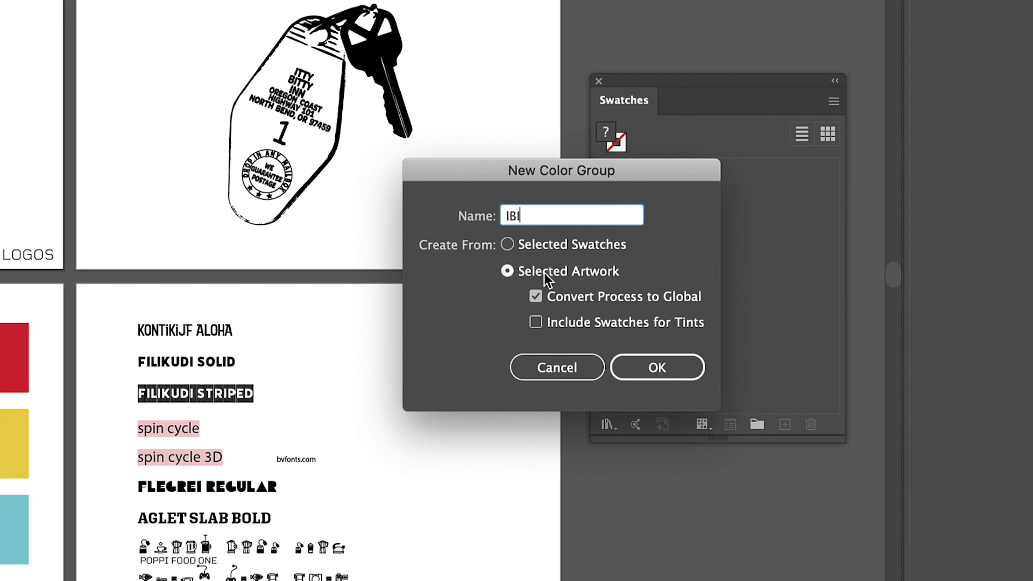
click(638, 361)
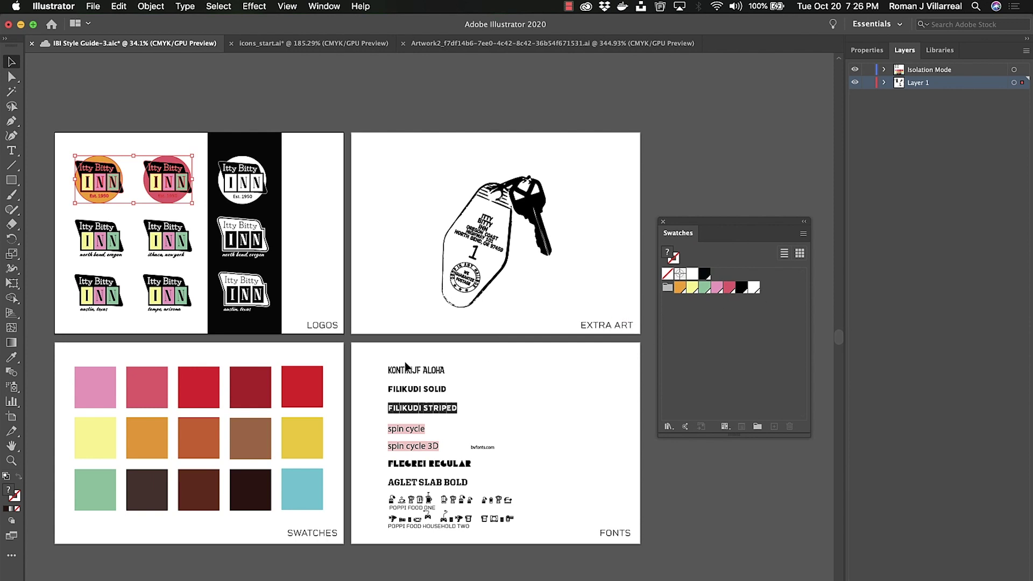
Create an IBI2 colour group from all fifteen swatch squares on the artboard.
drag(404, 355, 84, 498)
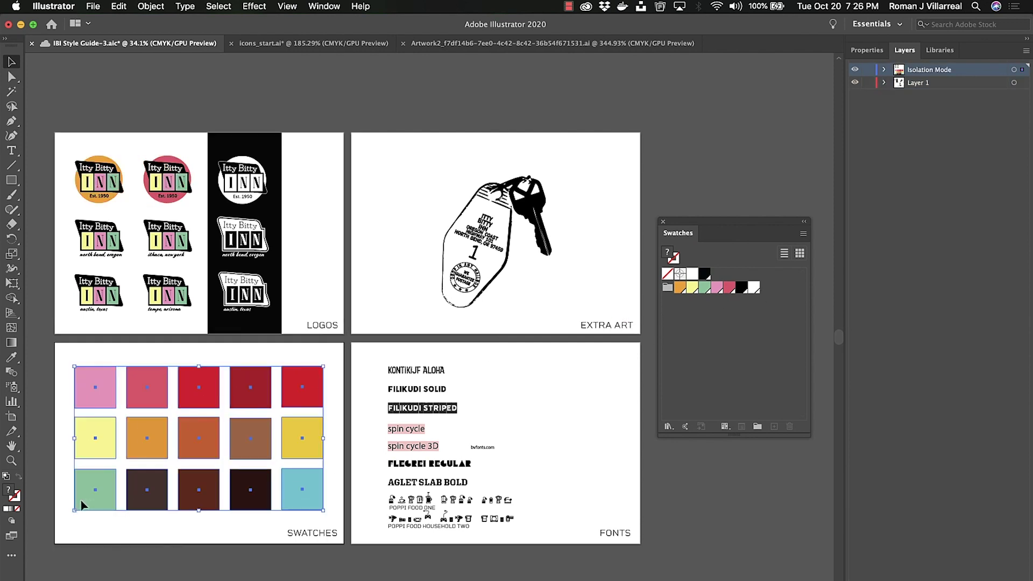
click(759, 433)
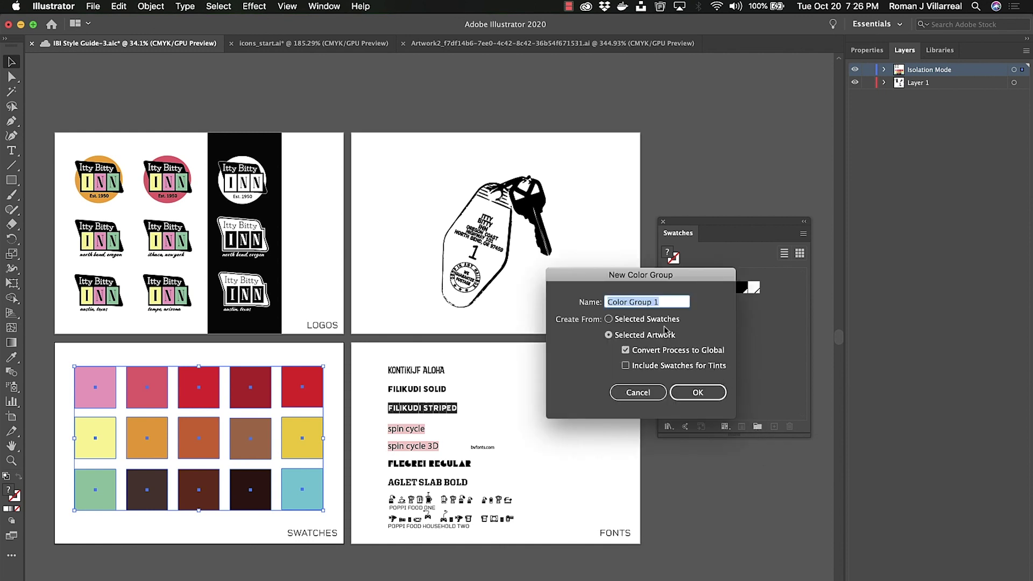
text(IBI2)
key(Return)
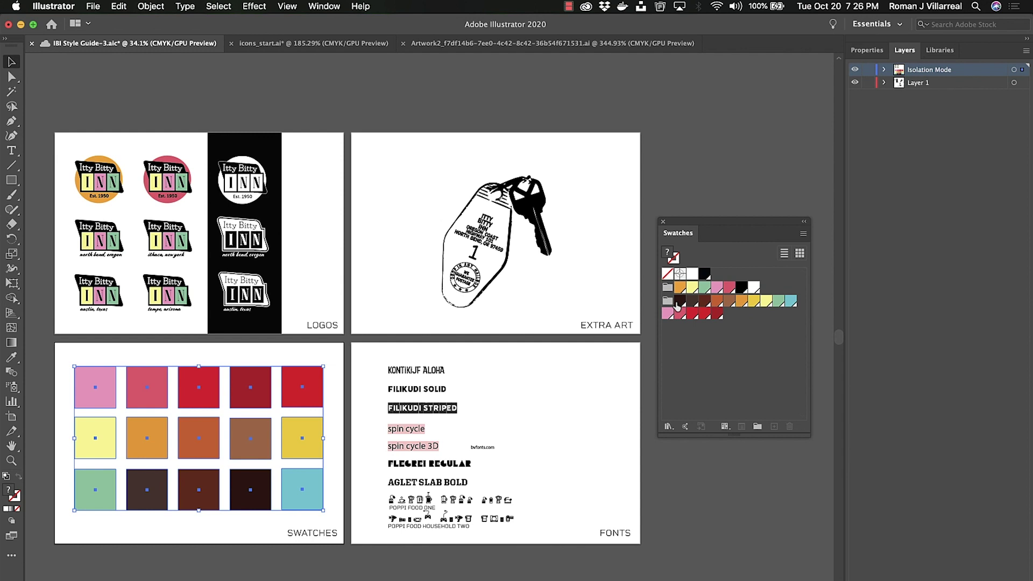
Make a colour group from the top five pink-red swatches and view the library colours.
click(332, 381)
drag(338, 355, 81, 412)
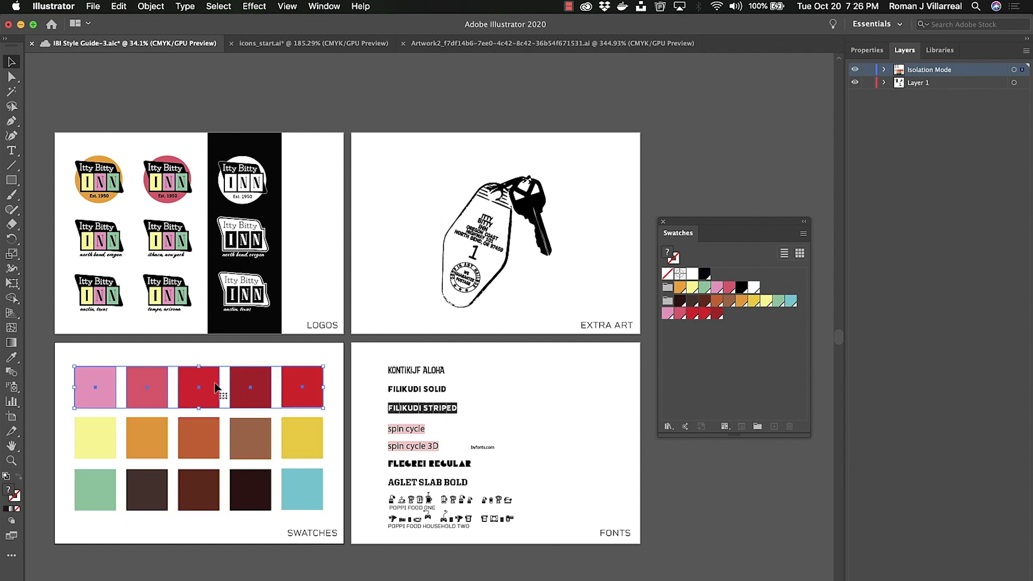
click(757, 426)
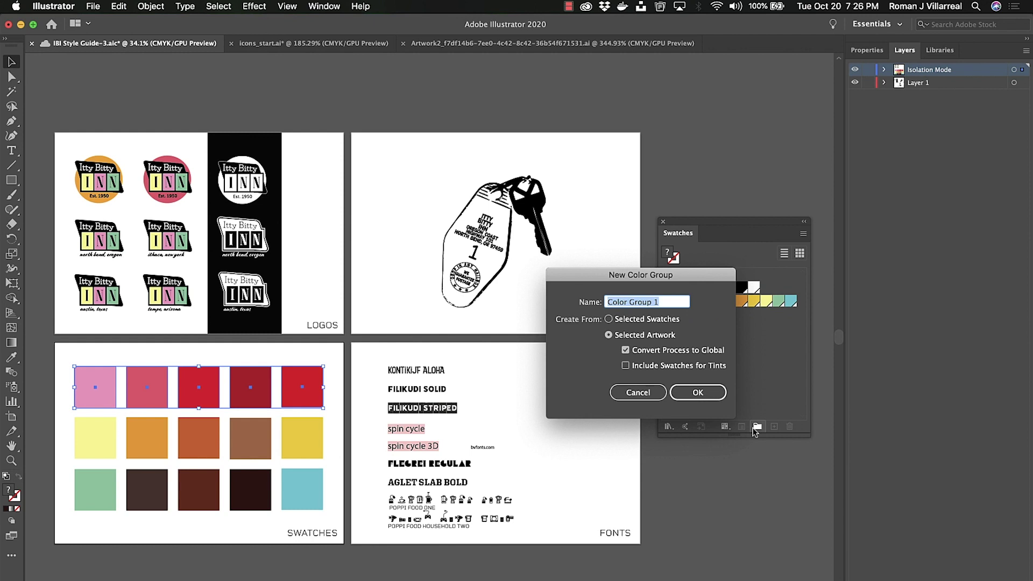
click(699, 393)
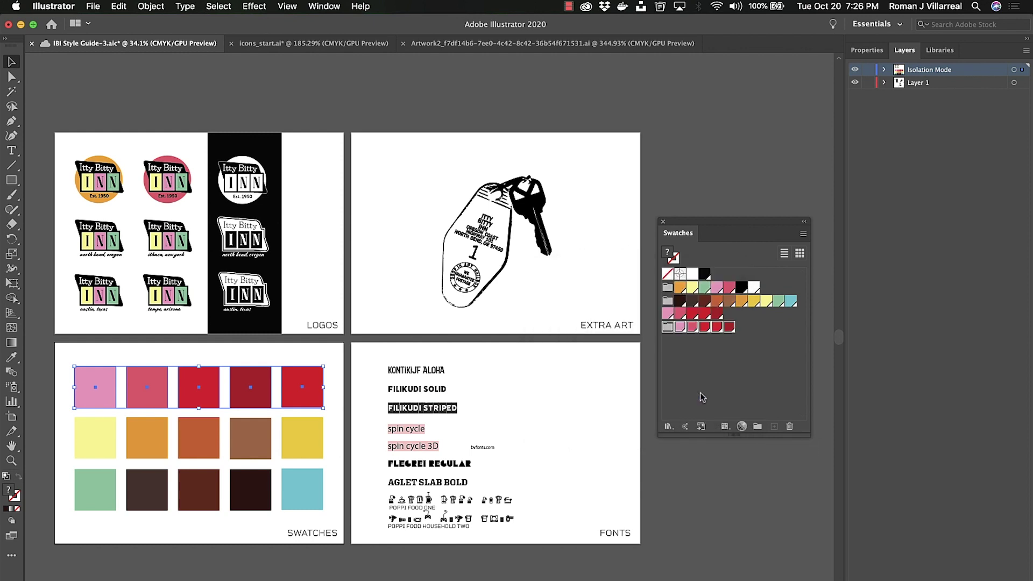
click(937, 51)
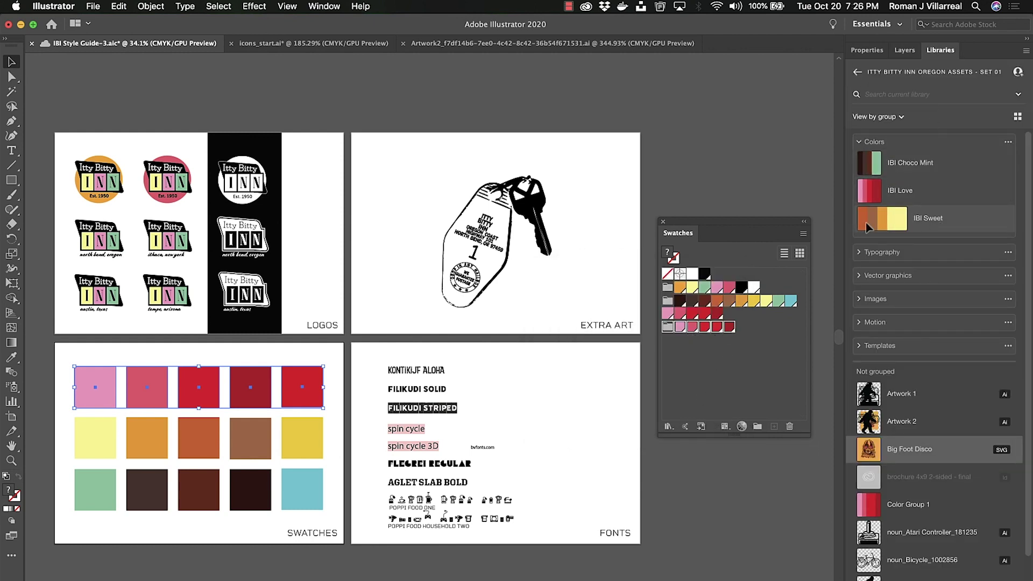
click(667, 328)
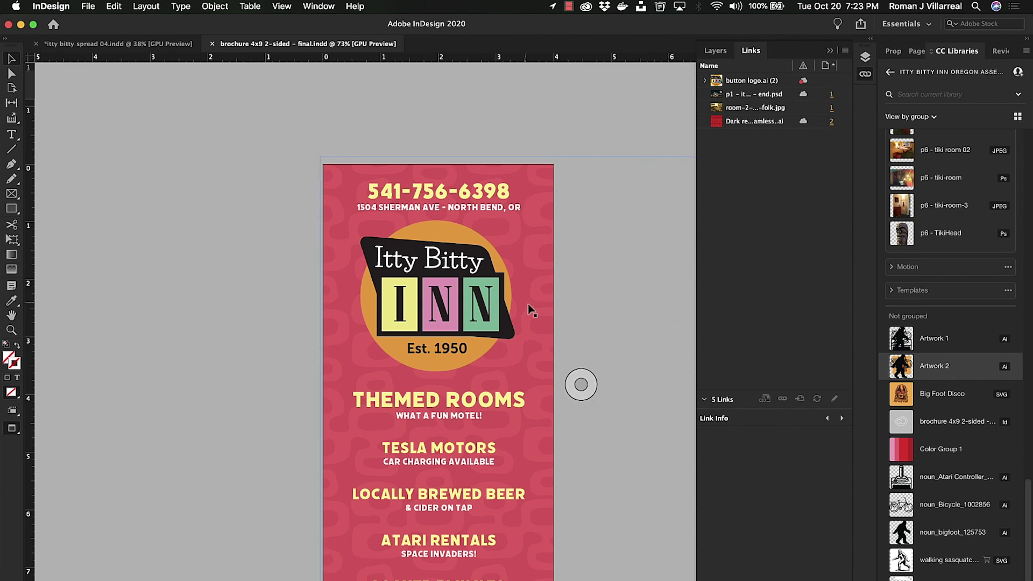
Select the Itty Bitty Inn logo and switch to Normal screen mode to show guides and frame edges.
click(436, 297)
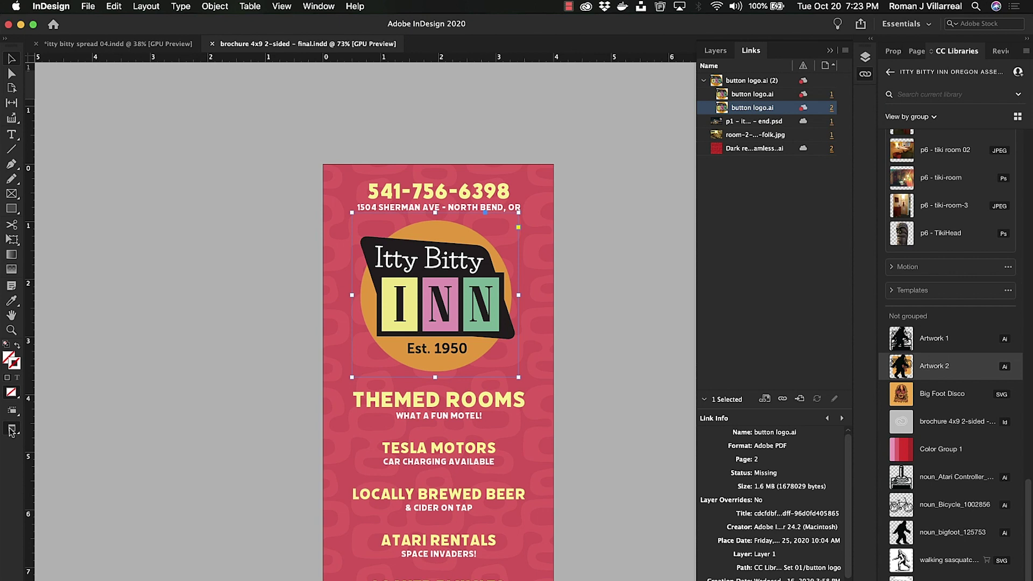
click(12, 428)
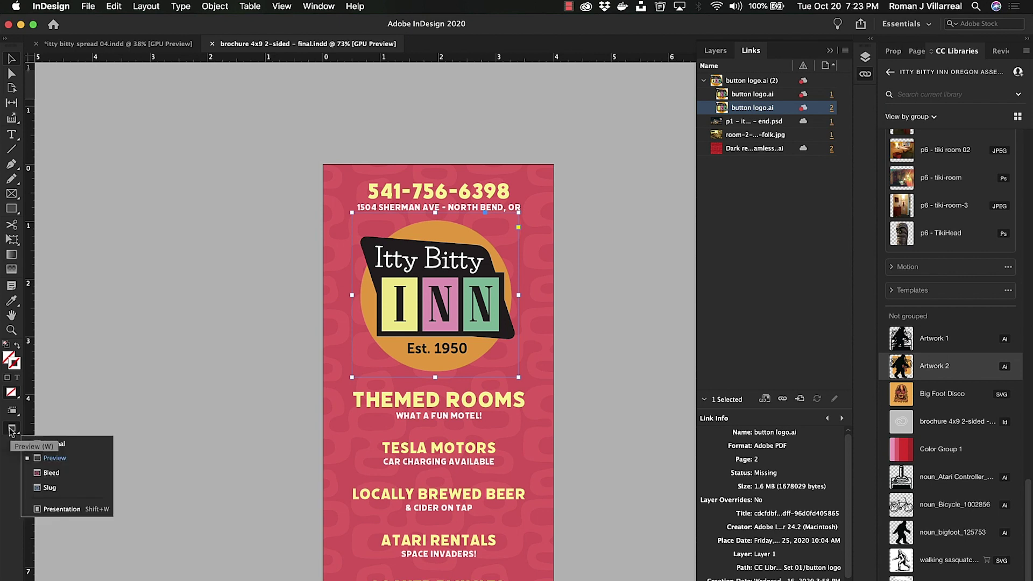
click(54, 444)
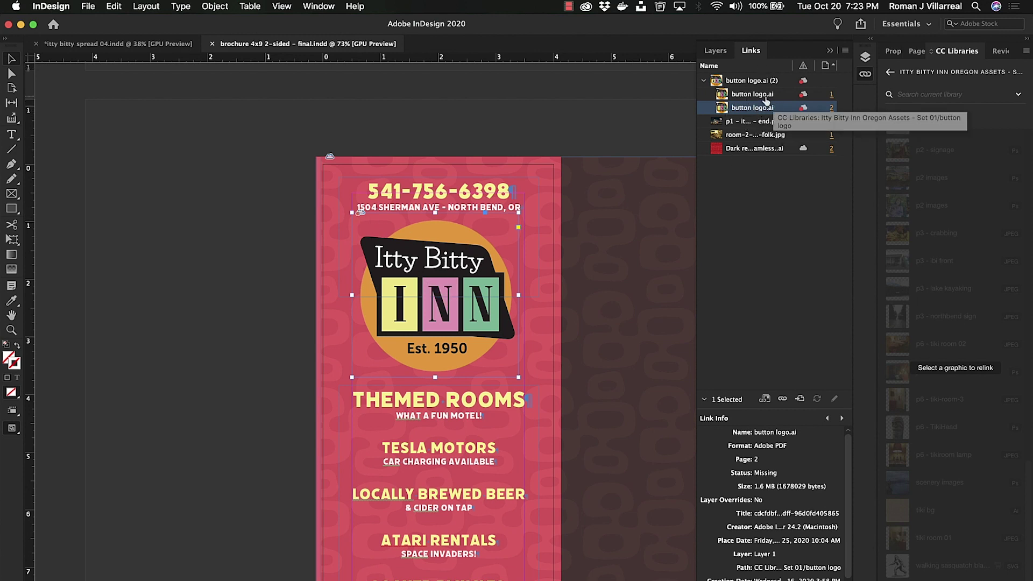
Jump to the missing button logo.ai and relink it to the white button logo asset.
click(832, 107)
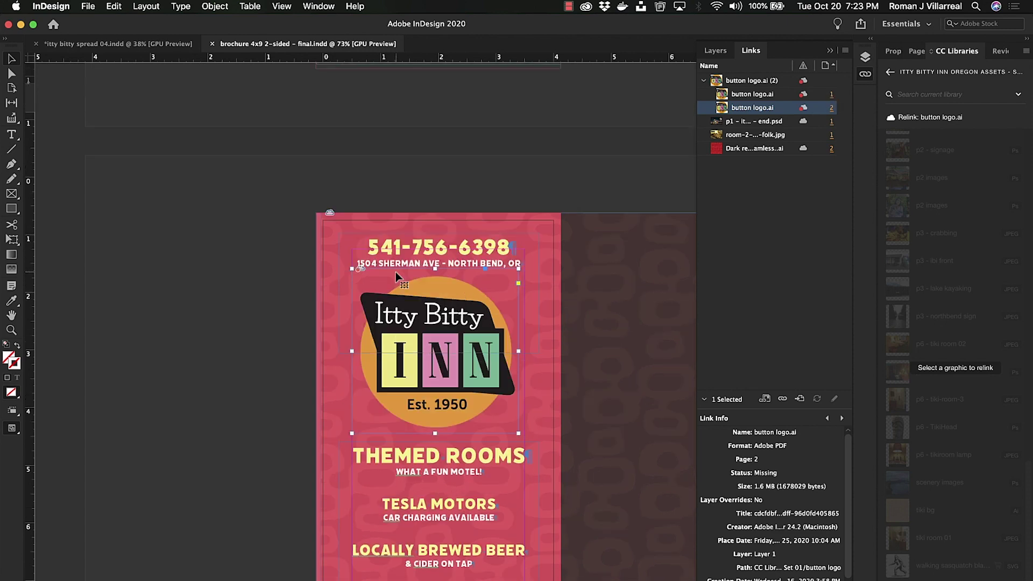
scroll(370, 305, down, 5)
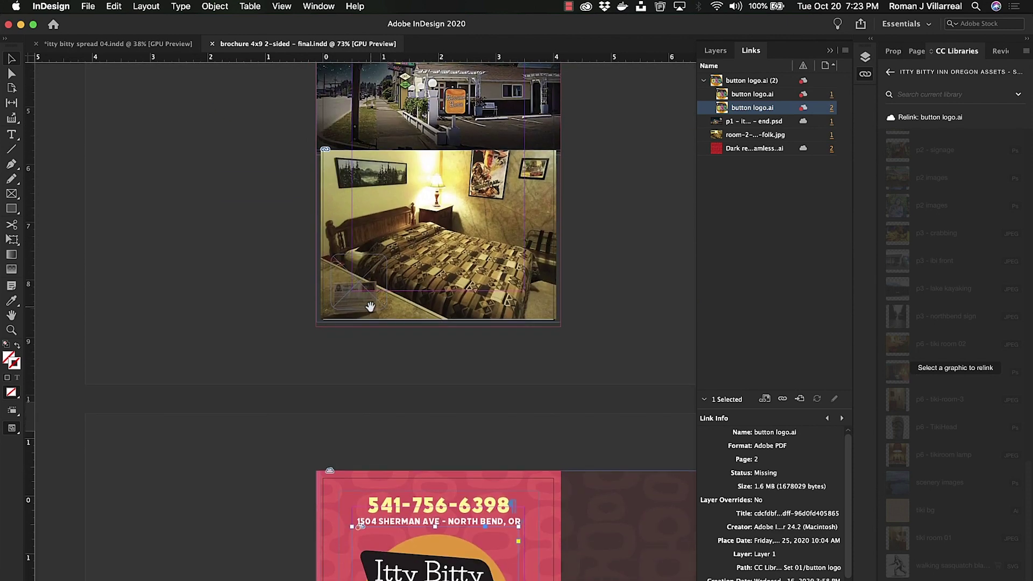
scroll(371, 306, down, 5)
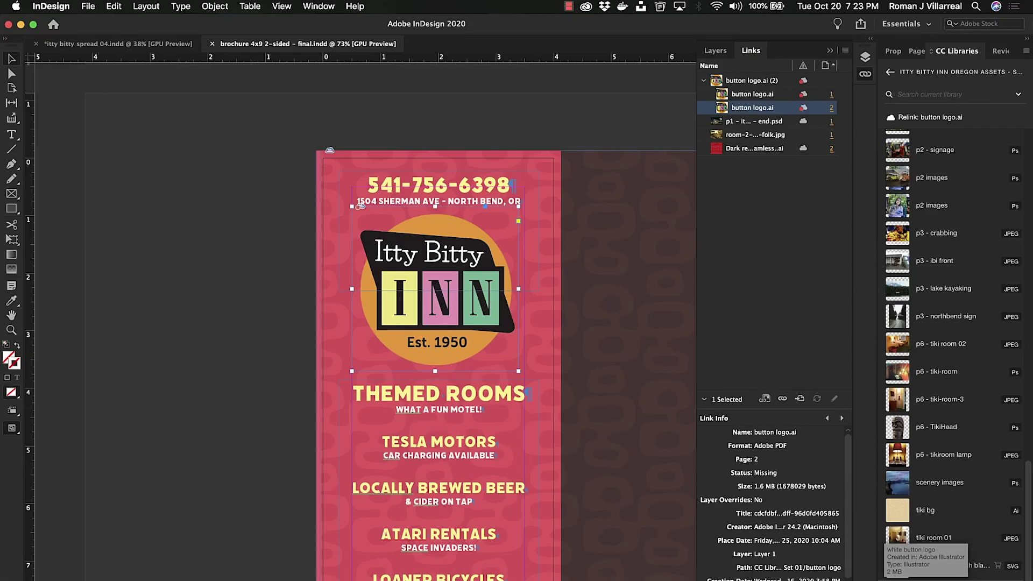
click(925, 557)
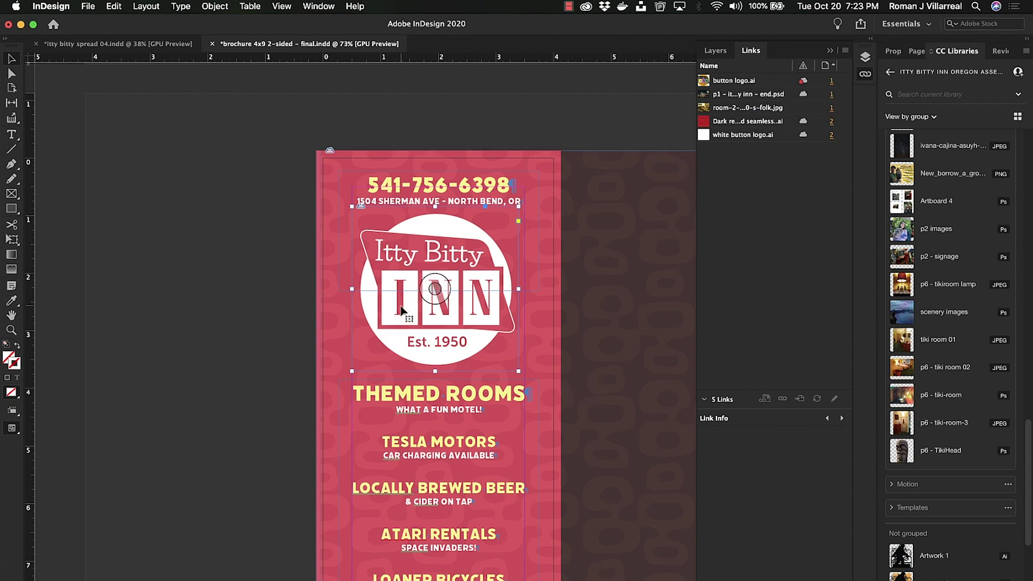
scroll(404, 313, down, 10)
scroll(406, 313, down, 6)
scroll(404, 312, down, 3)
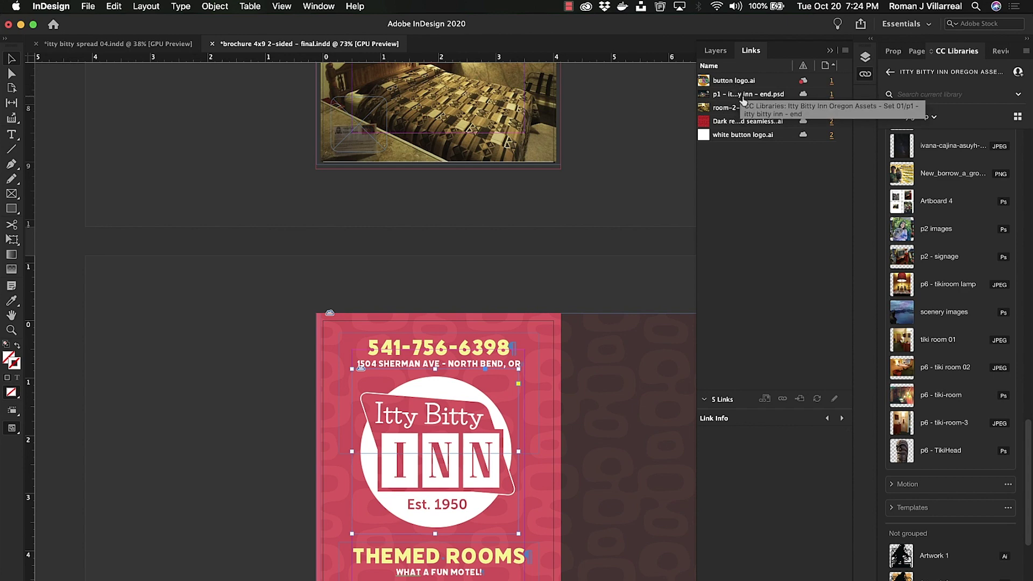
scroll(526, 393, down, 3)
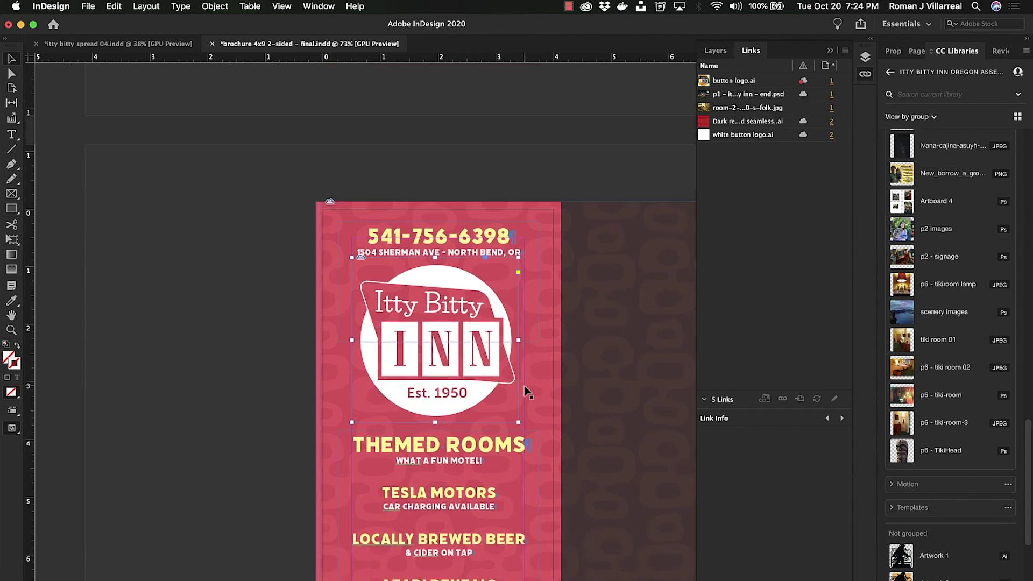
scroll(525, 392, down, 2)
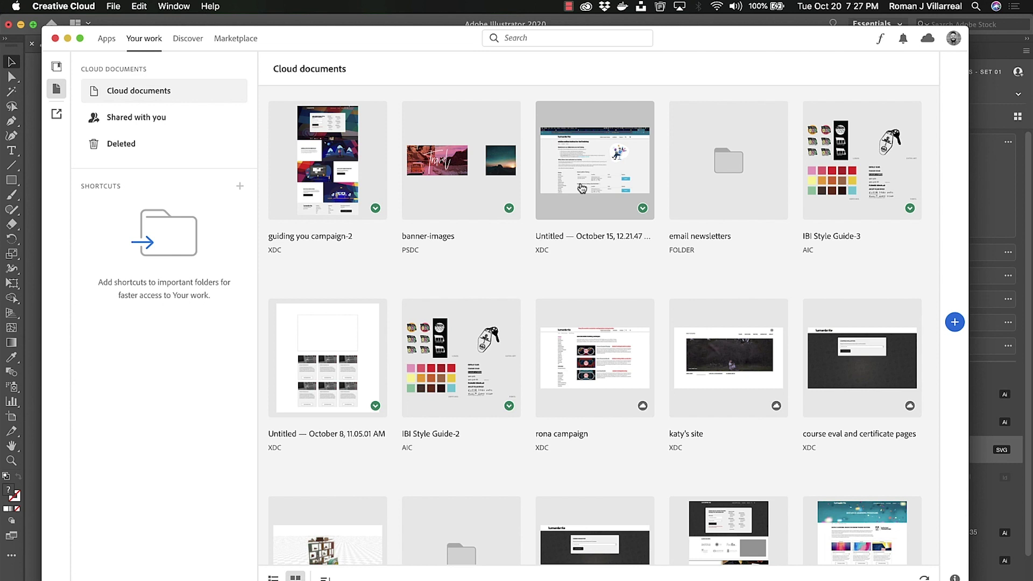
Open the guiding you campaign-2 thumbnail from Creative Cloud's cloud documents.
click(328, 183)
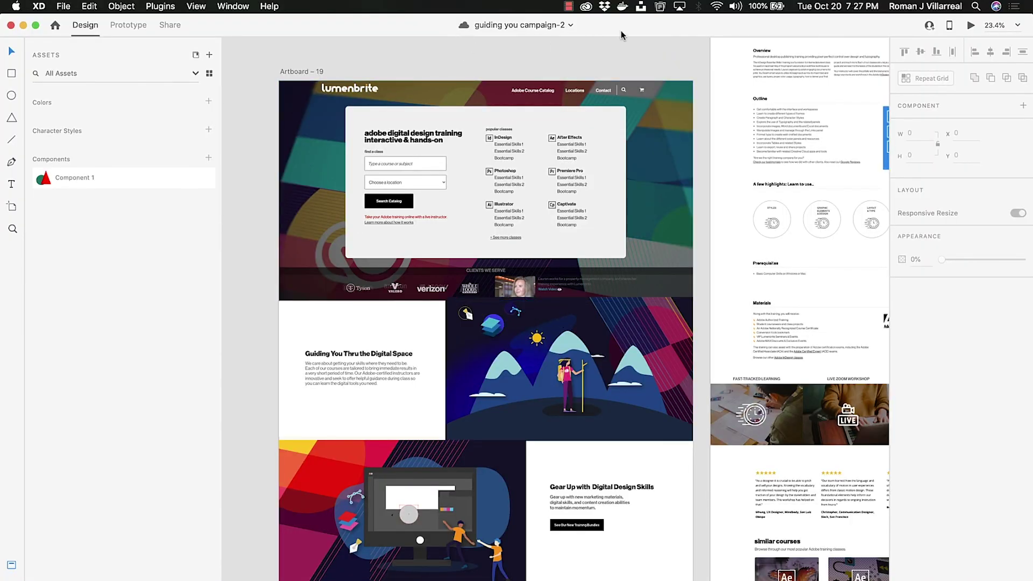
Turn Wi-Fi off so XD reports it is disconnected, then switch to Finder.
click(716, 7)
click(722, 32)
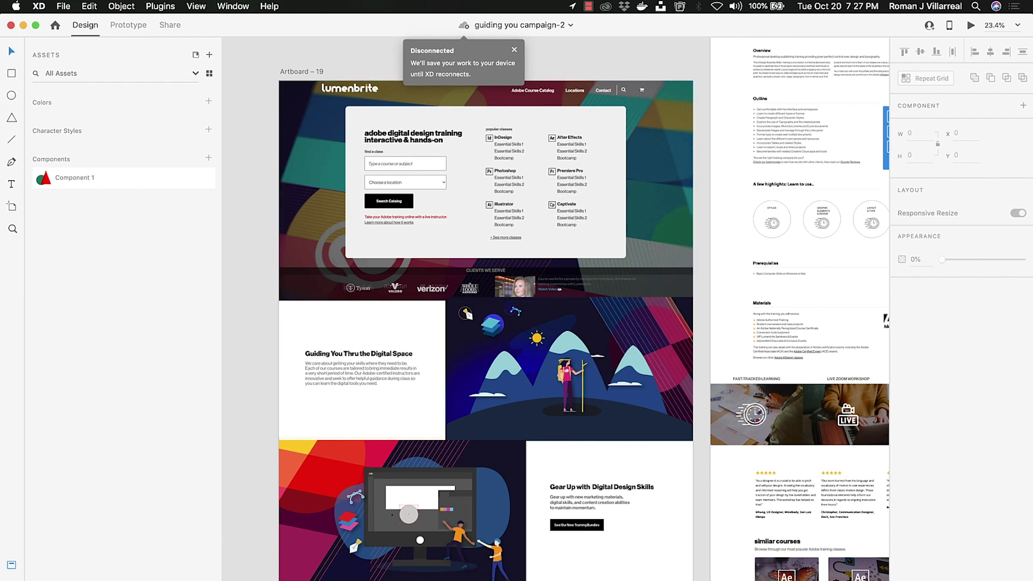
key(super+Tab)
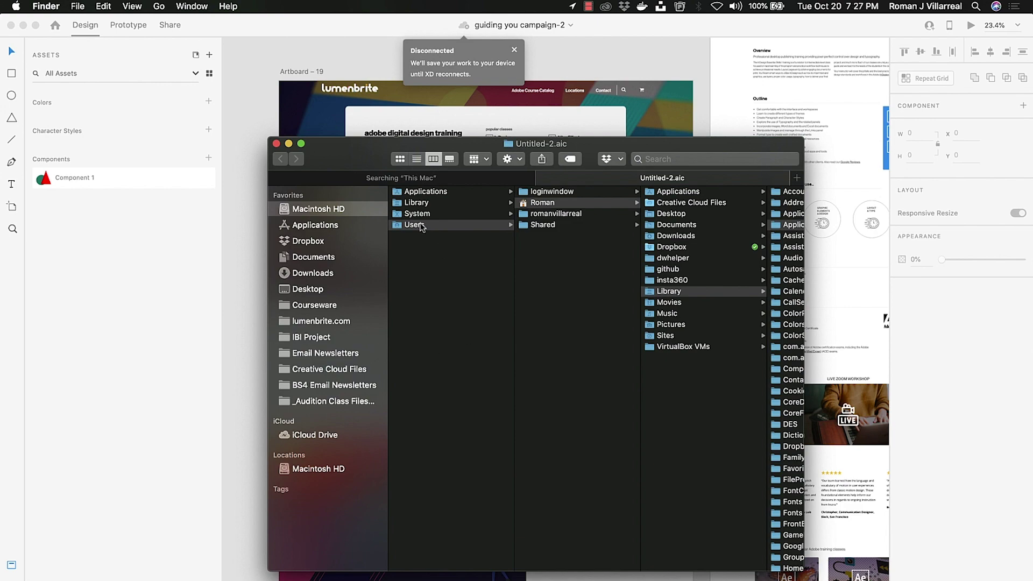
scroll(604, 232, right, 2)
scroll(604, 233, right, 2)
scroll(604, 233, right, 2)
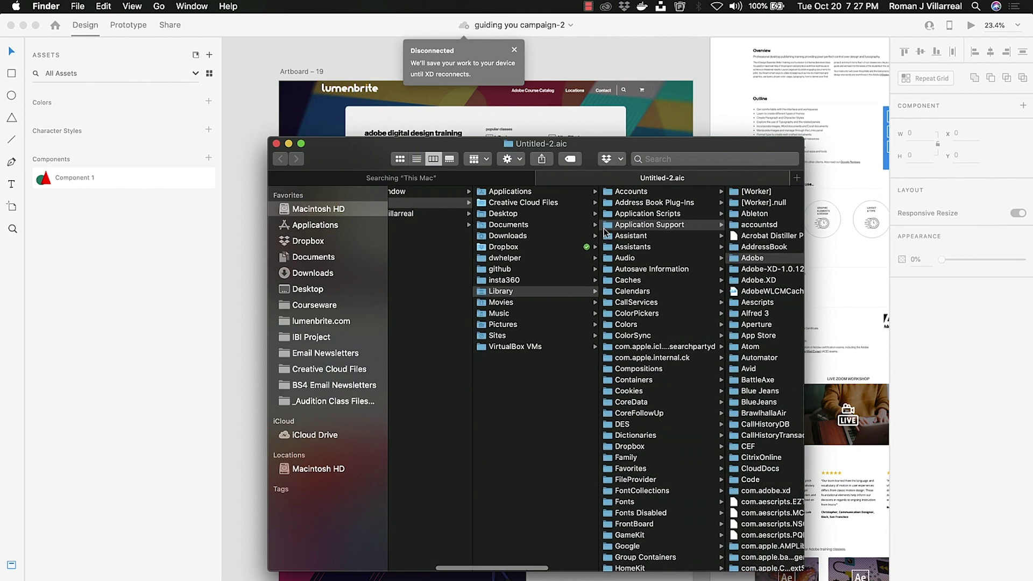
scroll(604, 232, right, 2)
scroll(604, 233, right, 3)
scroll(605, 233, right, 2)
scroll(604, 232, right, 2)
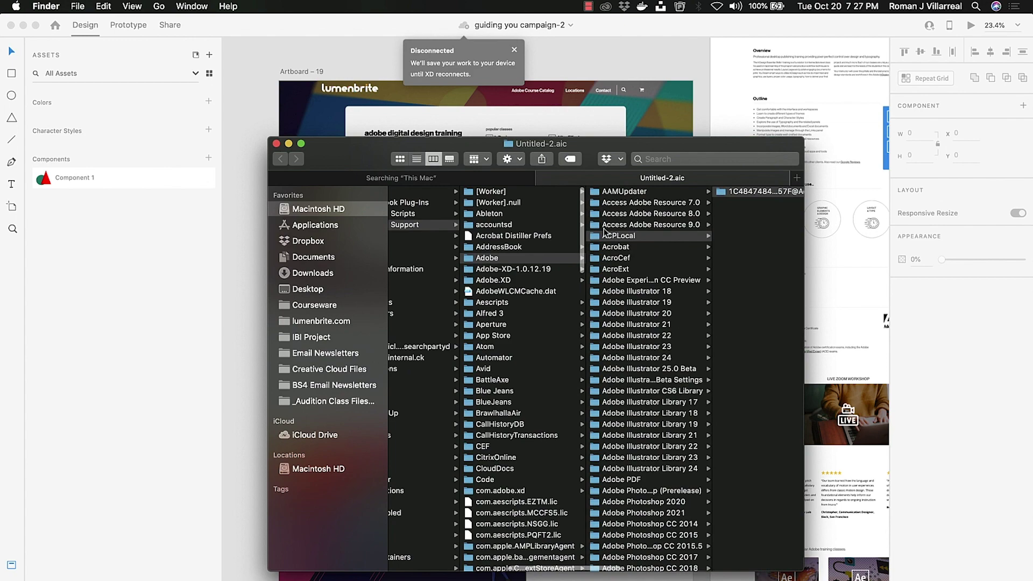
scroll(604, 233, right, 2)
scroll(603, 232, right, 2)
scroll(604, 232, right, 3)
scroll(604, 233, right, 3)
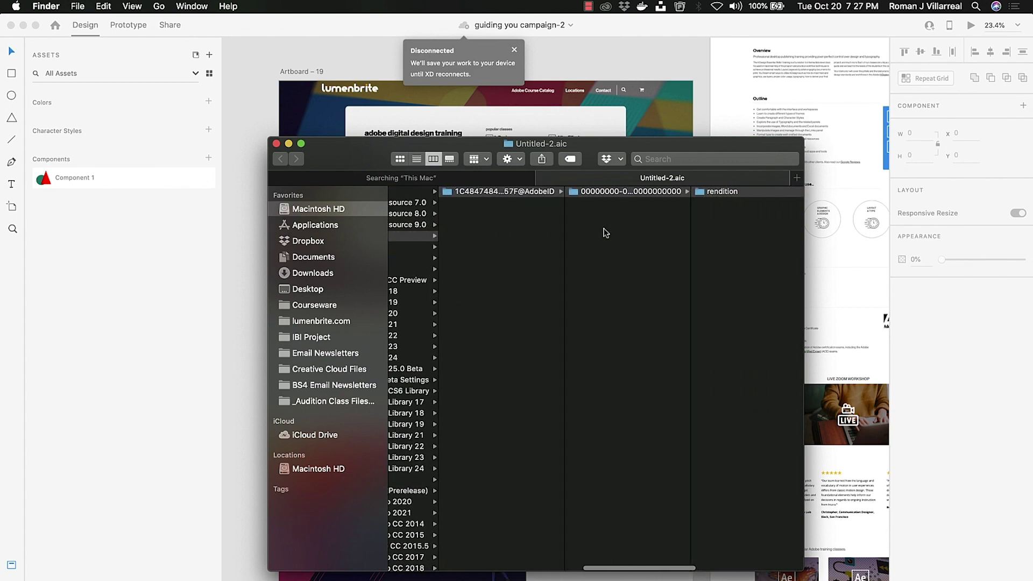
scroll(603, 233, right, 3)
scroll(605, 233, right, 3)
scroll(604, 232, right, 2)
scroll(604, 231, right, 1)
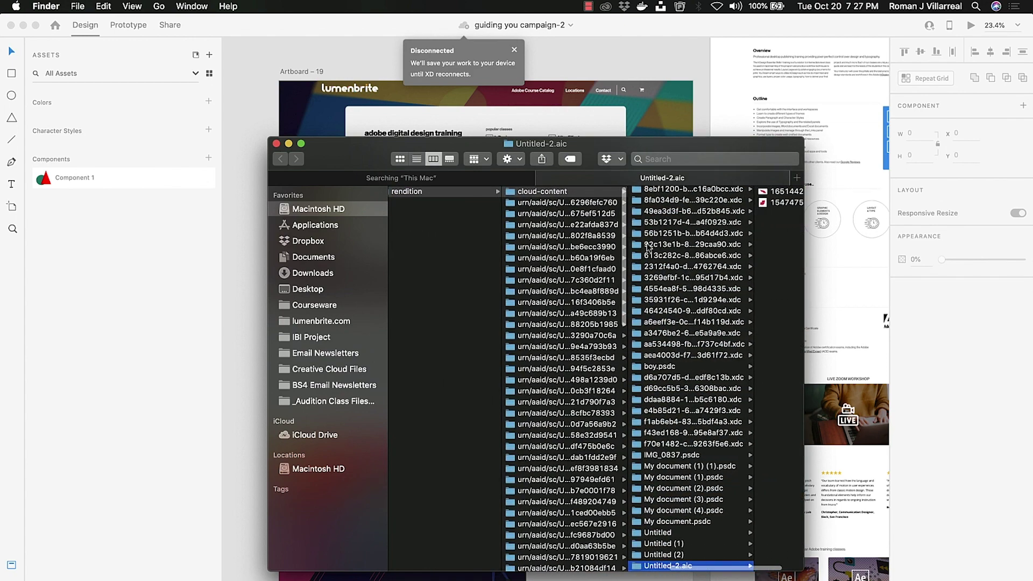
scroll(605, 232, right, 2)
scroll(604, 231, right, 1)
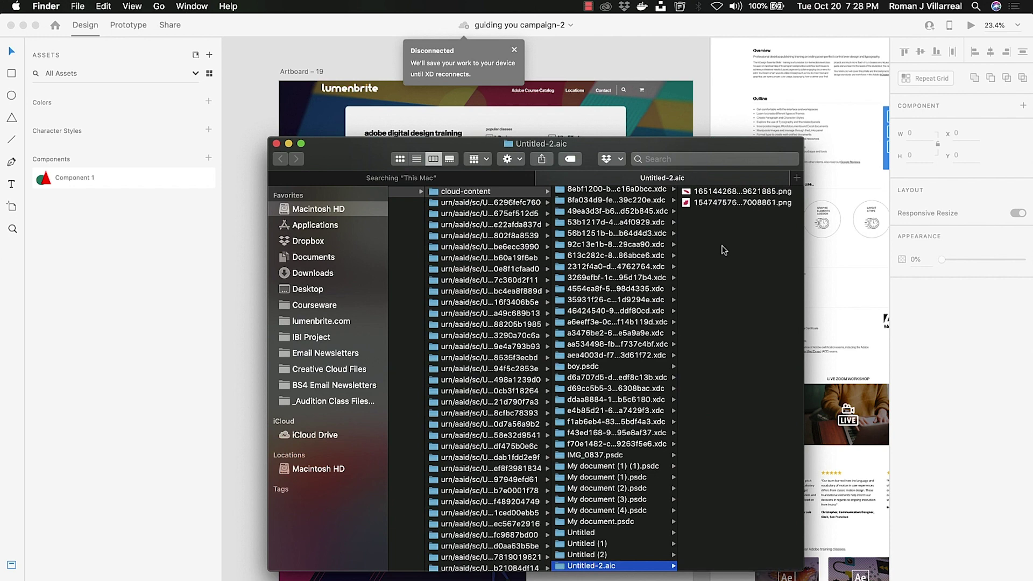
Close the Finder window showing the ACPLocal cloud-content cache.
click(675, 71)
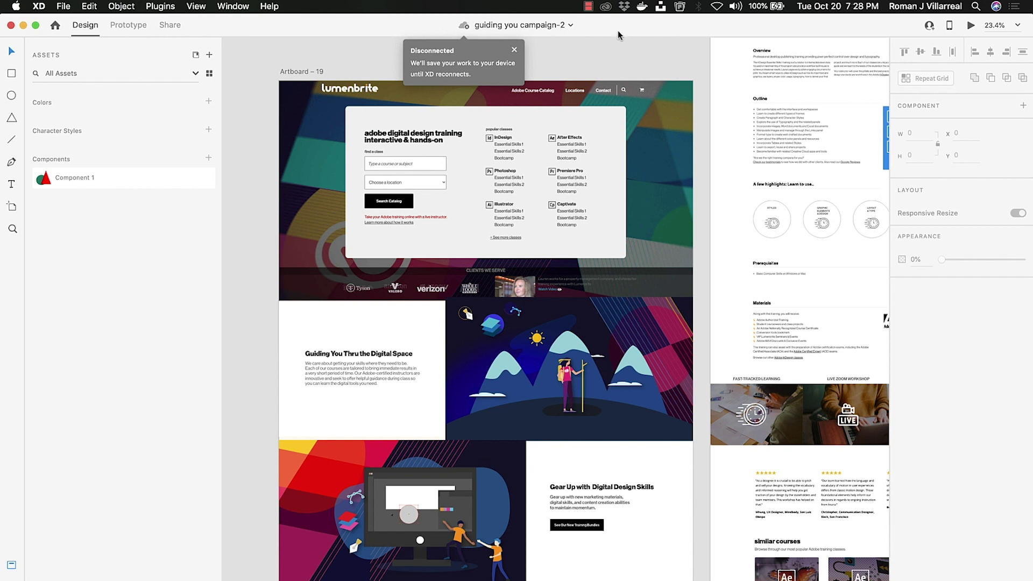
Turn Wi-Fi back on and bring up the Creative Cloud cloud documents listing.
click(718, 7)
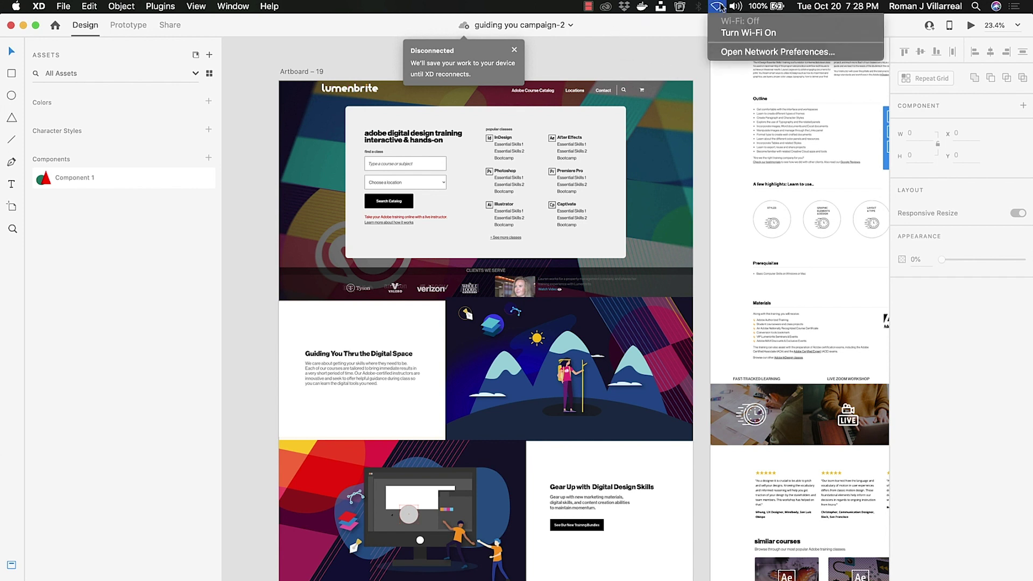
click(725, 33)
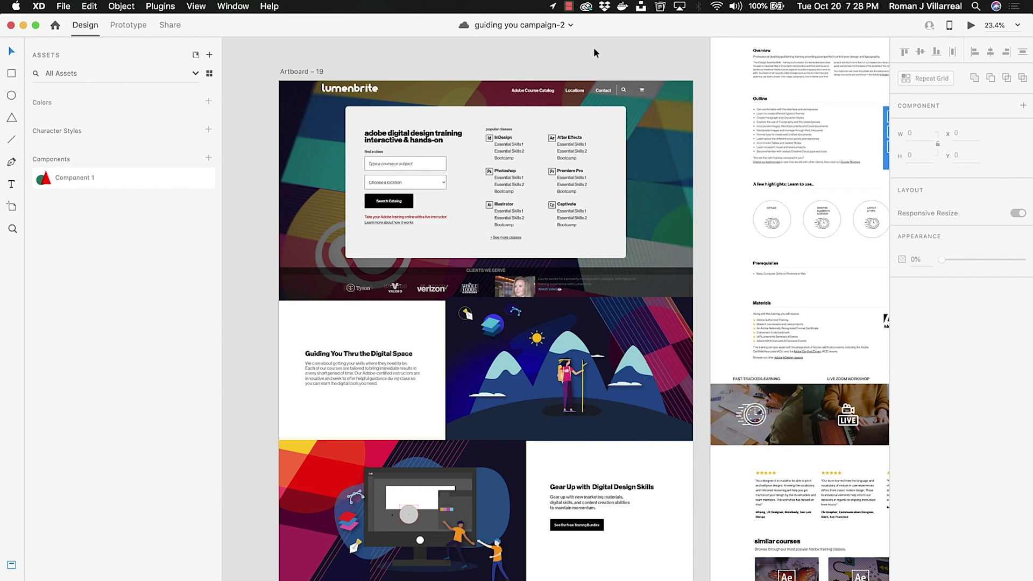
click(586, 6)
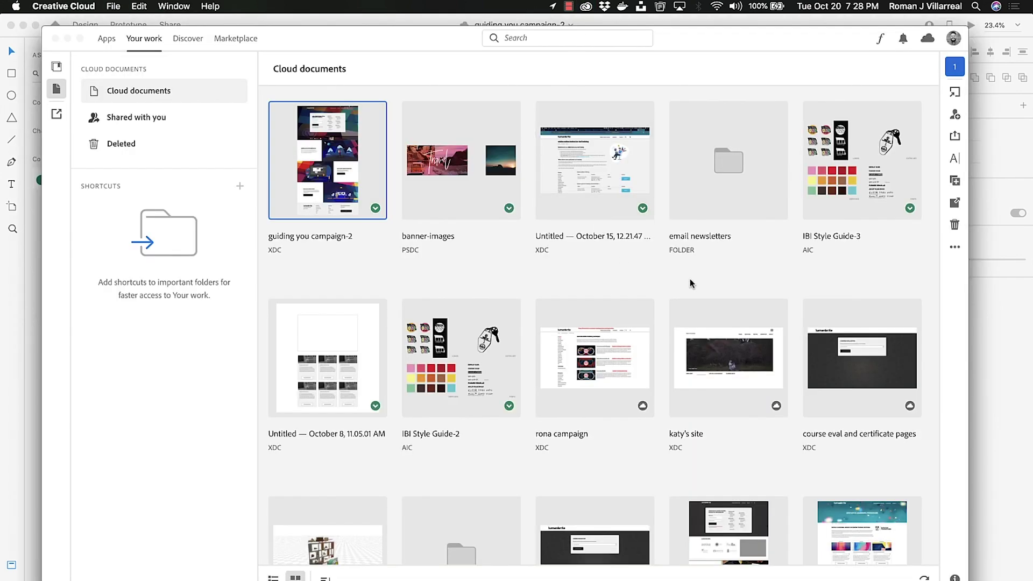
scroll(690, 282, down, 2)
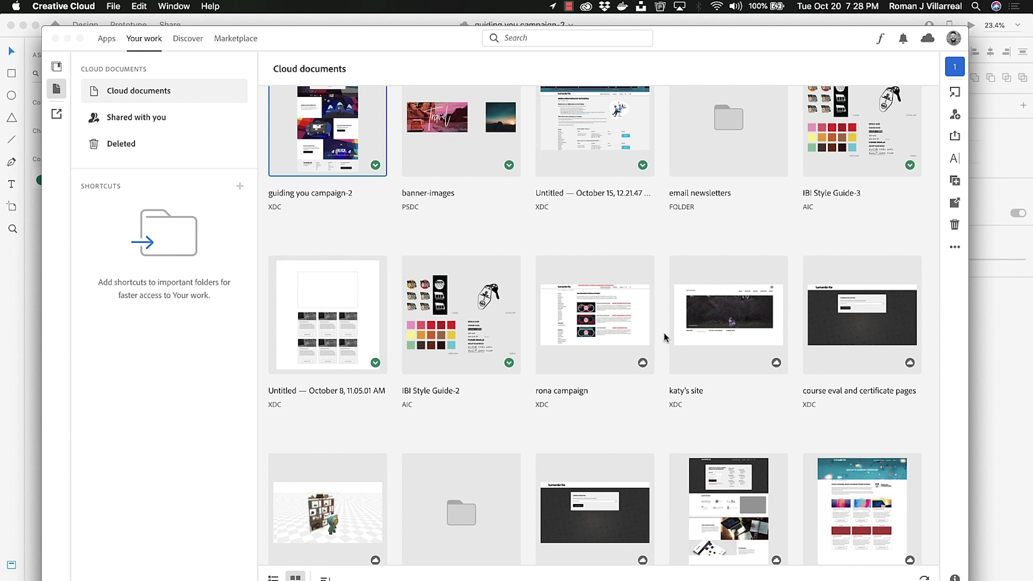
scroll(666, 337, down, 2)
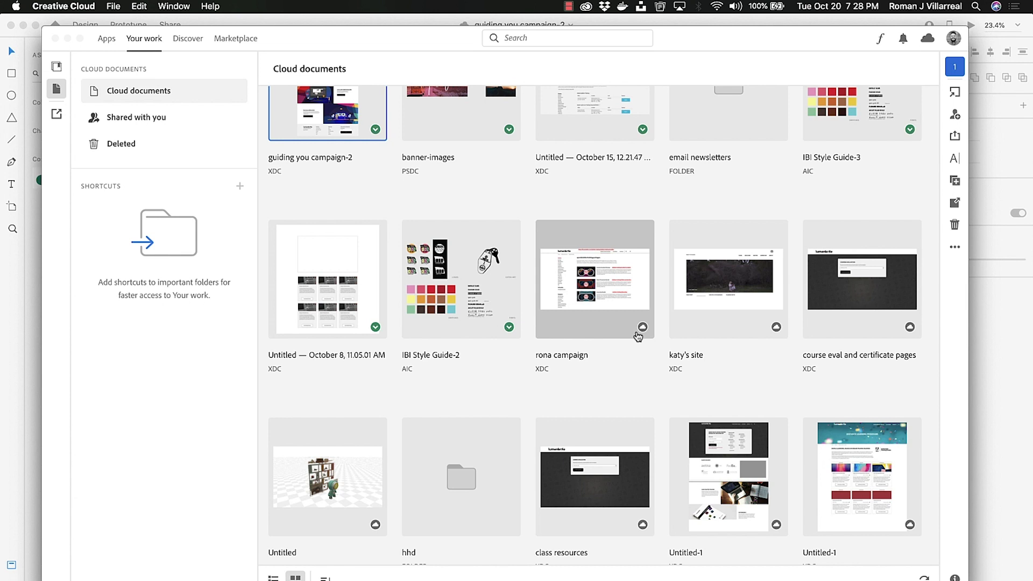
Turn Wi-Fi off, then confirm the cloud documents still appear in Creative Cloud's Cloud documents list.
click(717, 6)
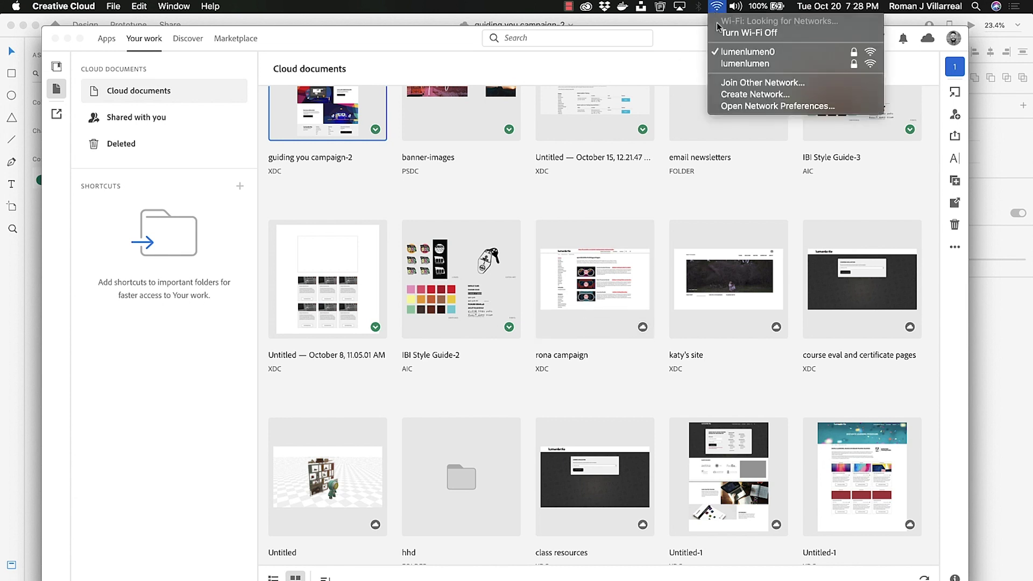
click(719, 33)
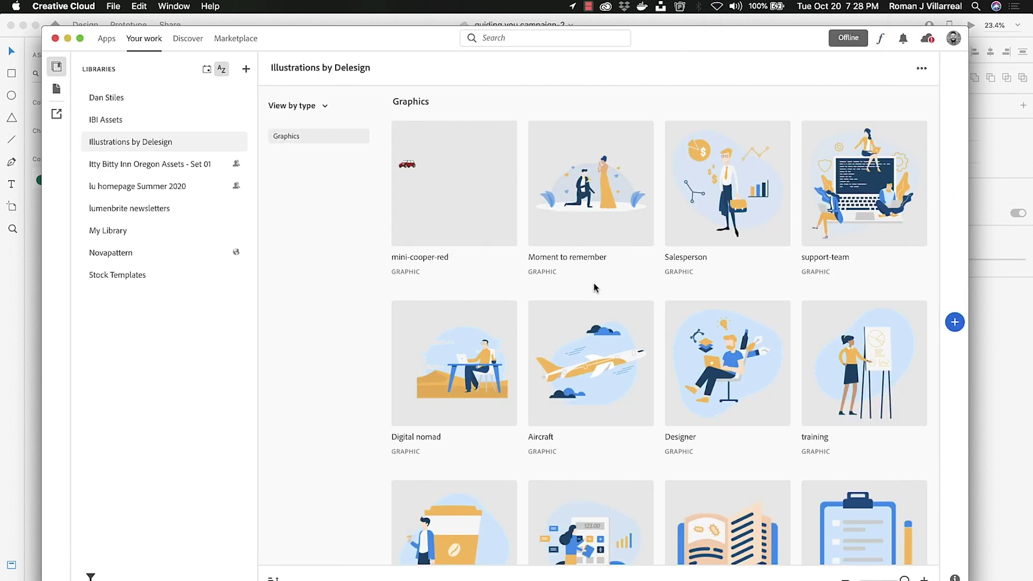
click(56, 90)
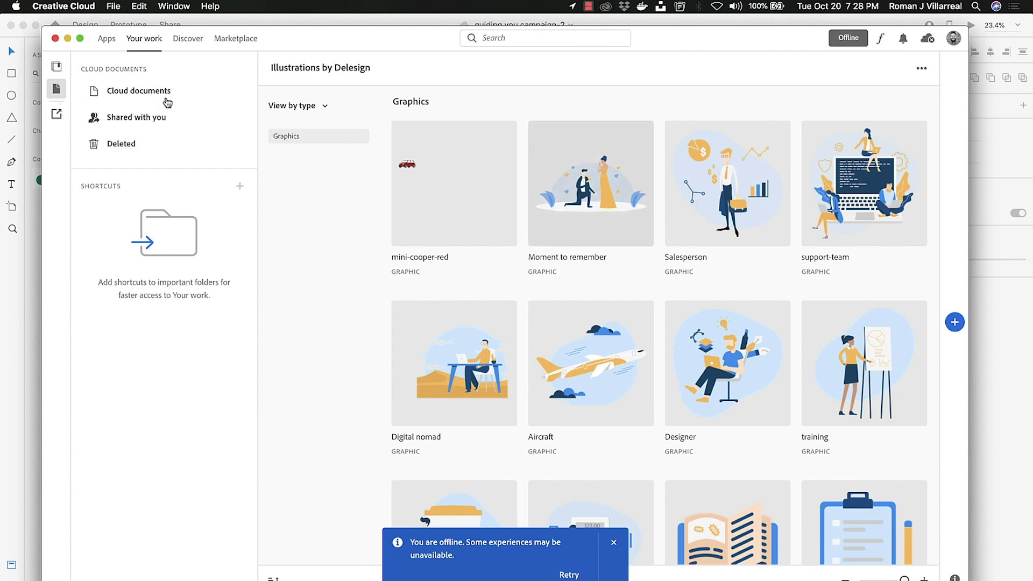
click(164, 99)
click(632, 374)
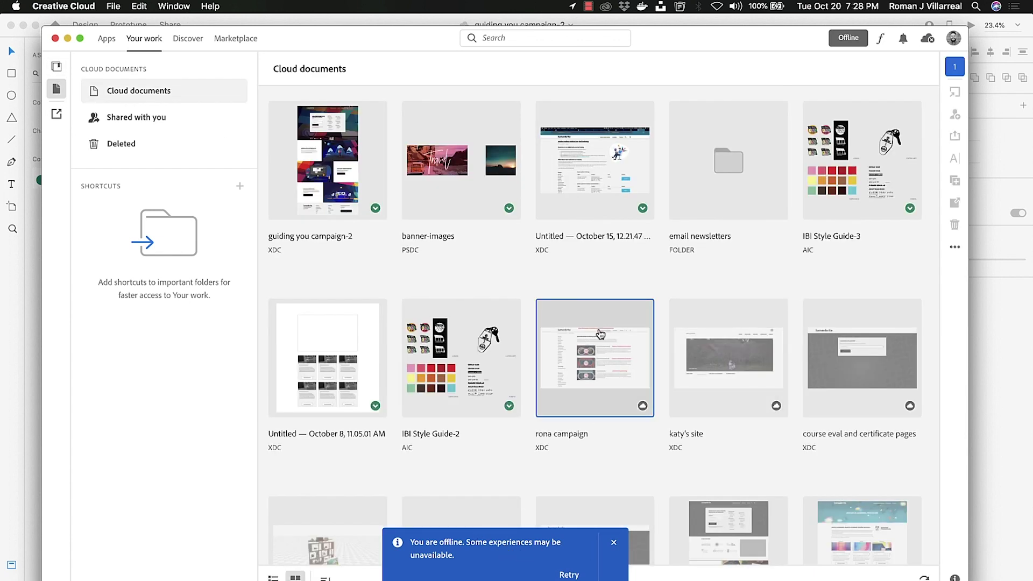
Open the IBI Style Guide-2.aic cloud document in a new Illustrator tab while offline.
double_click(467, 345)
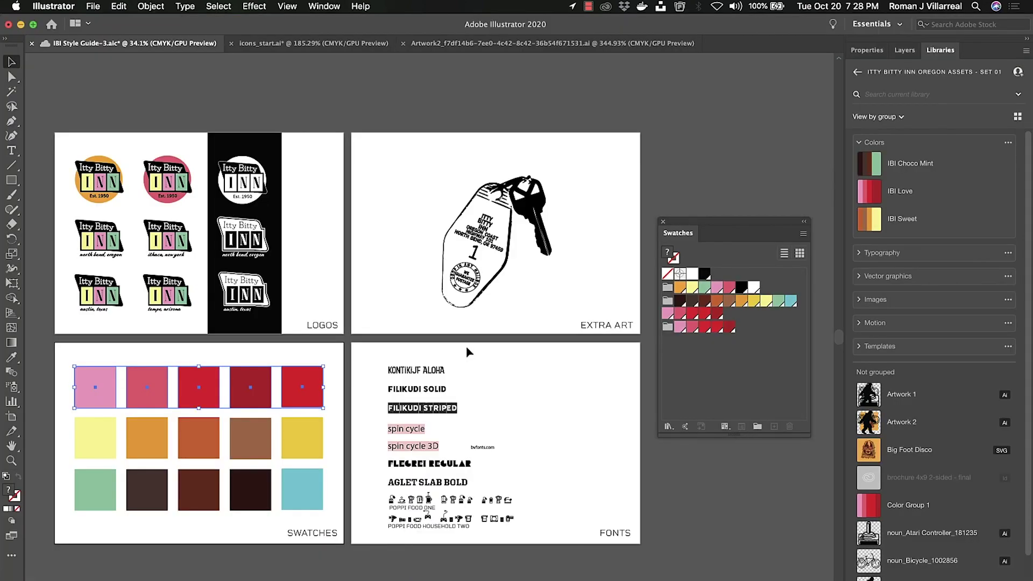